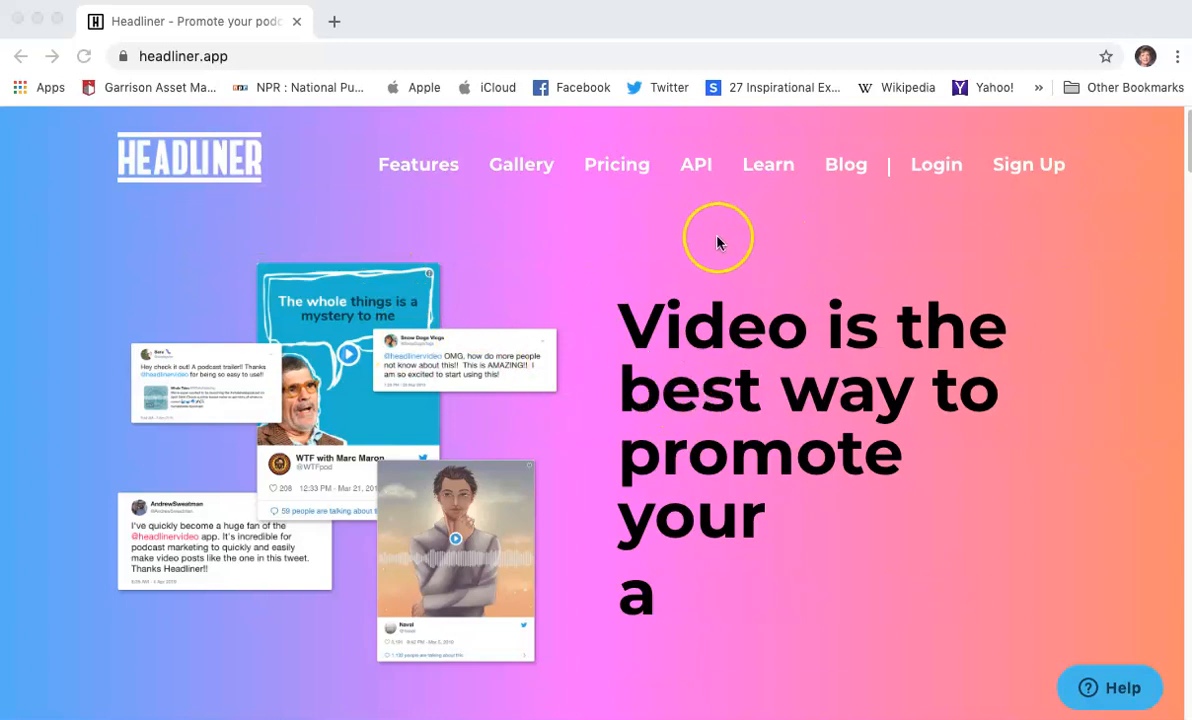
- Log in, start a new Audiogram Wizard project and upload Wall.mp3 from the Audiogram folder as its audio
click(940, 168)
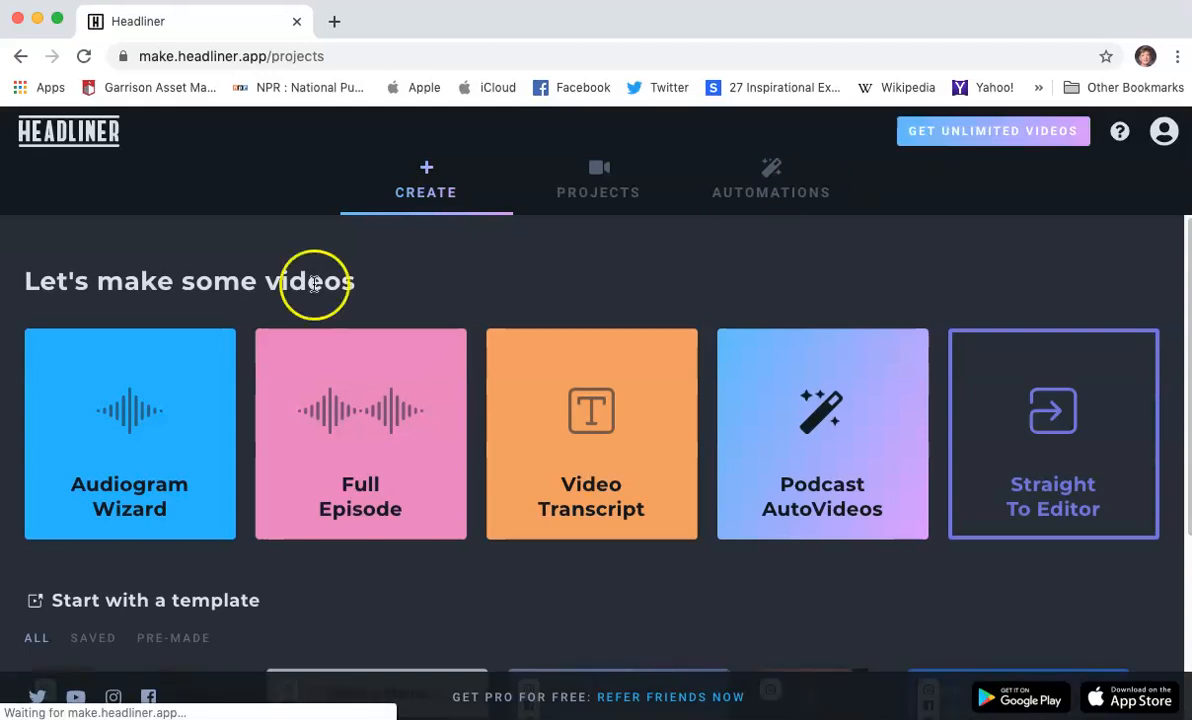
click(160, 435)
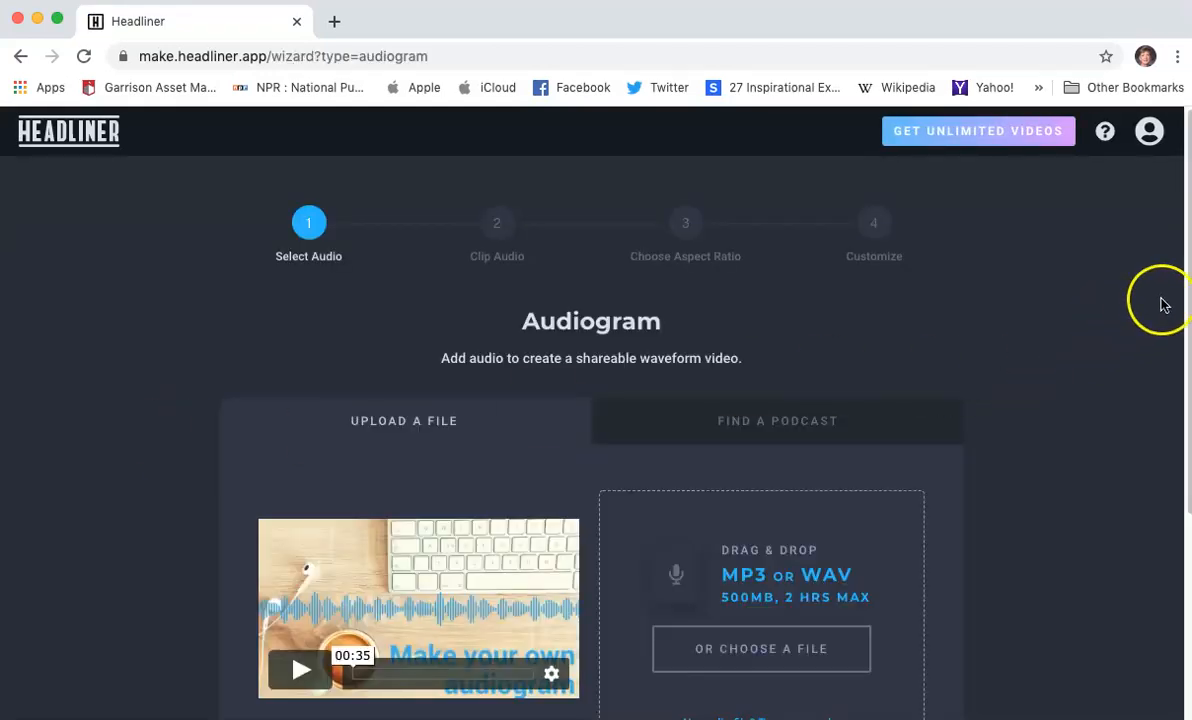
scroll(1049, 367, down, 1)
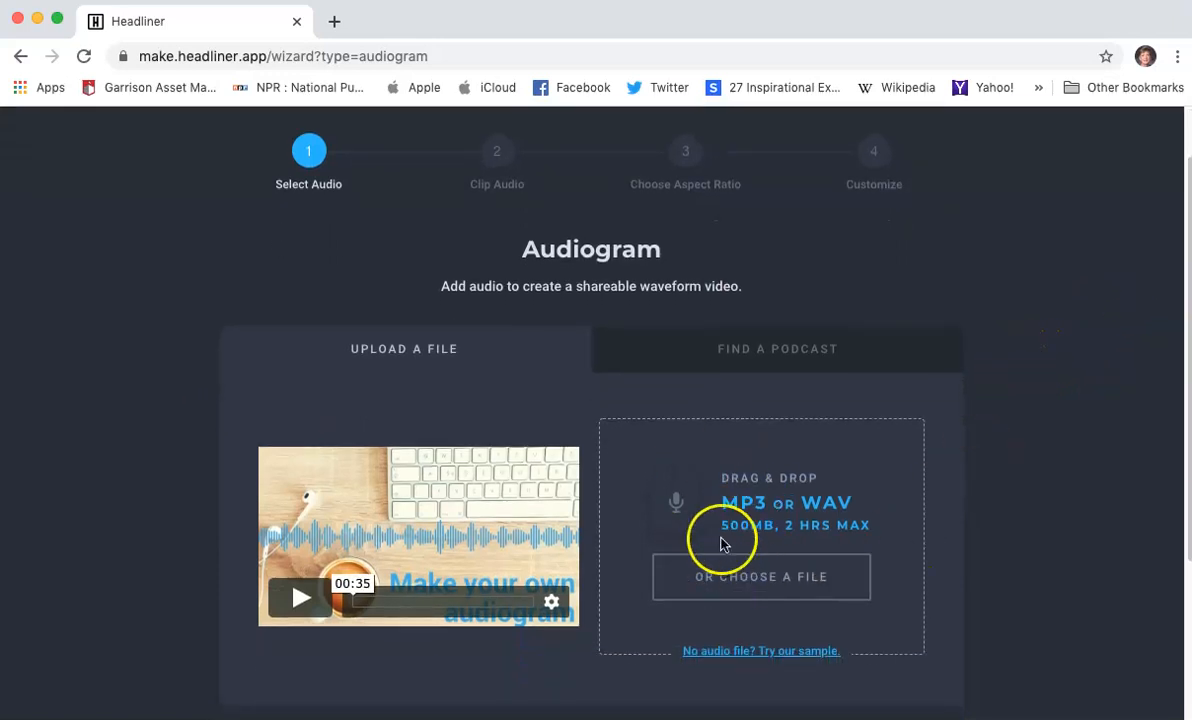
key(super+Tab)
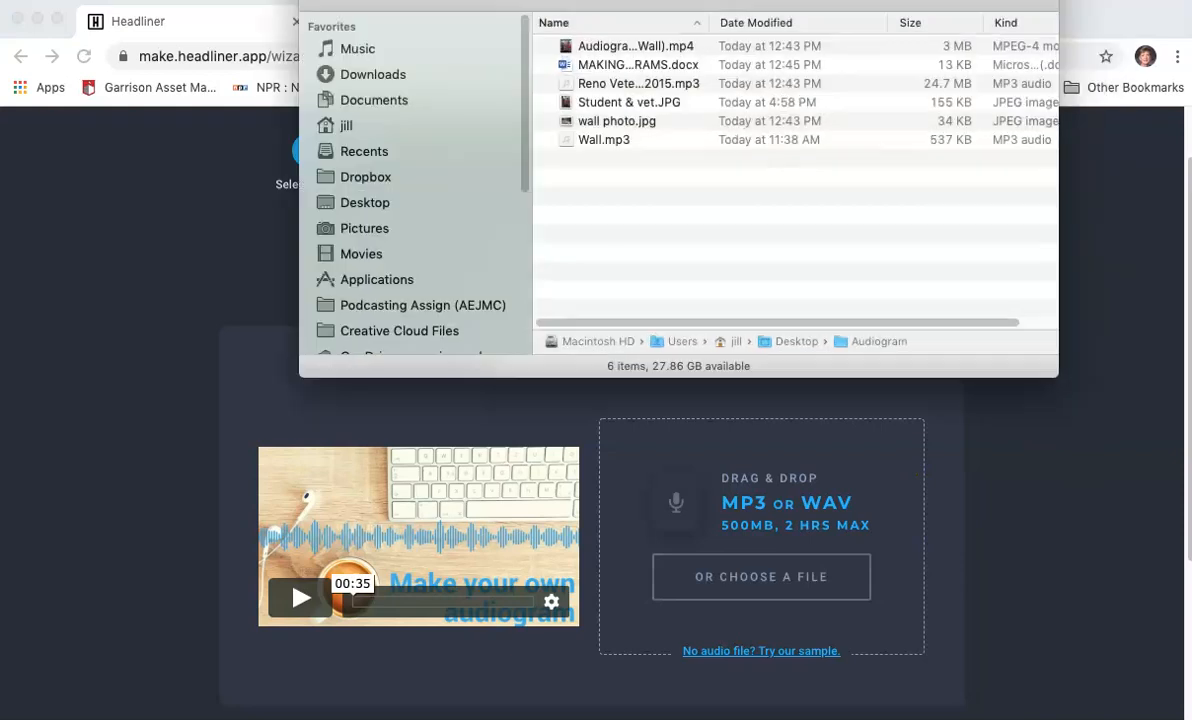
drag(602, 140, 729, 567)
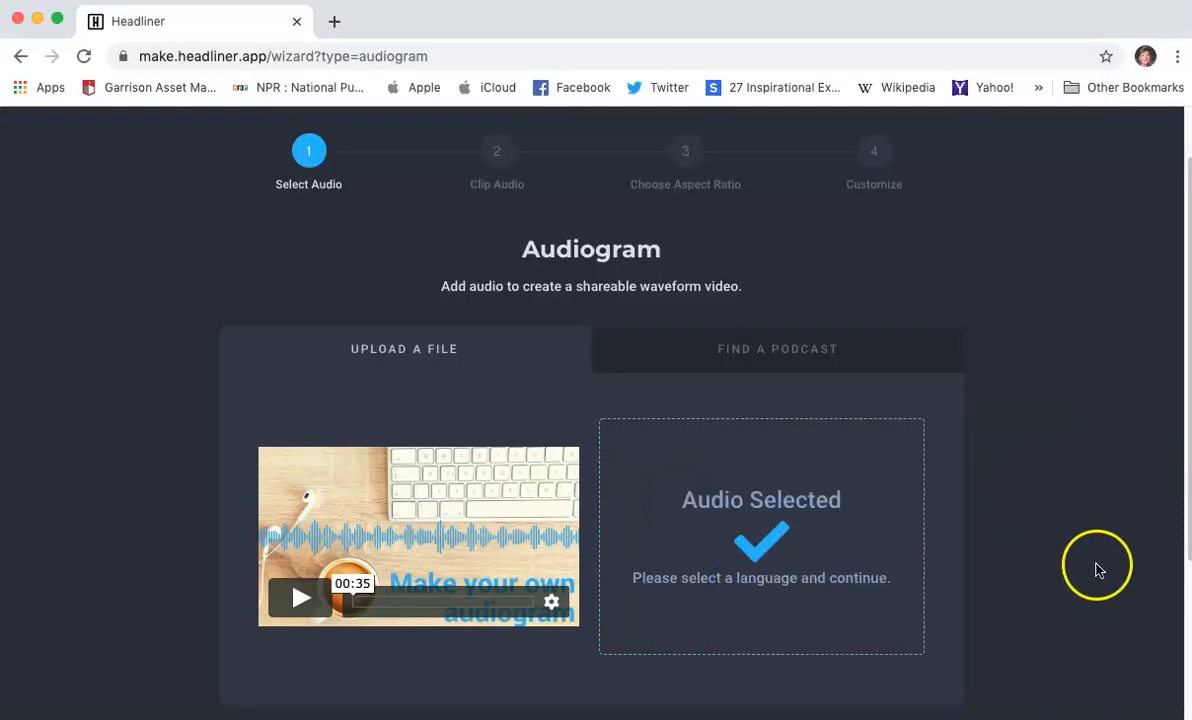
- Turn on audio transcription in English (United States) and accept the full-length audio clip
scroll(1078, 412, down, 5)
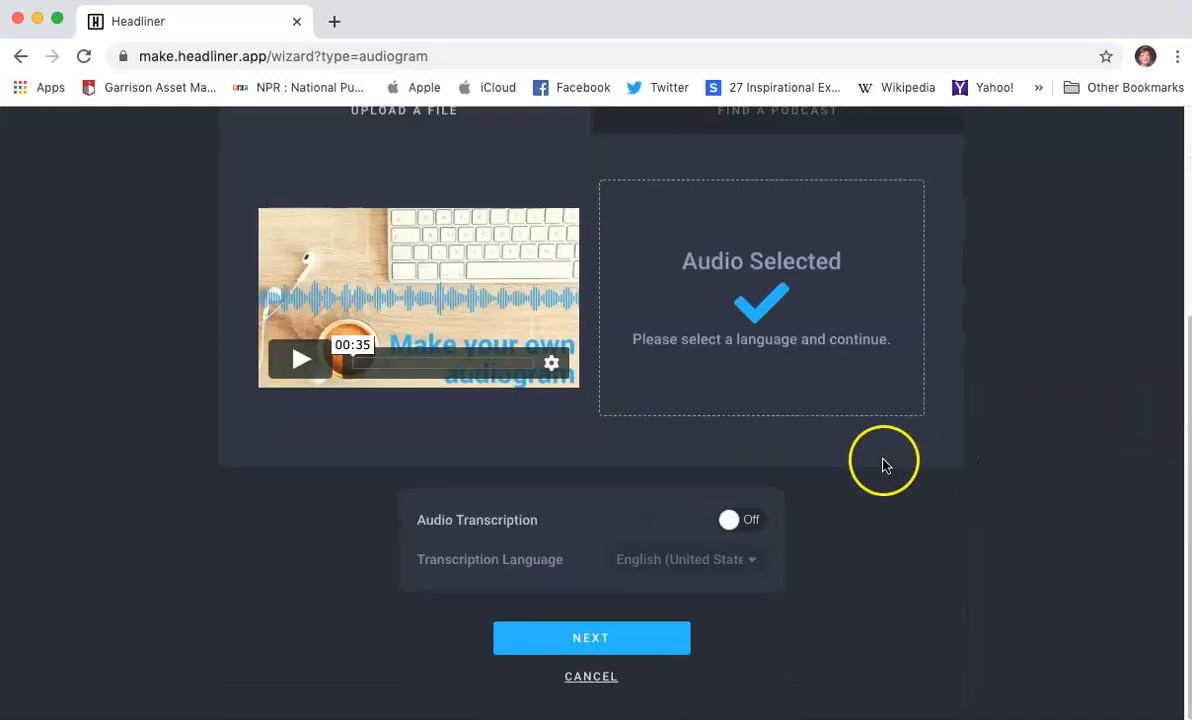
click(731, 522)
click(722, 523)
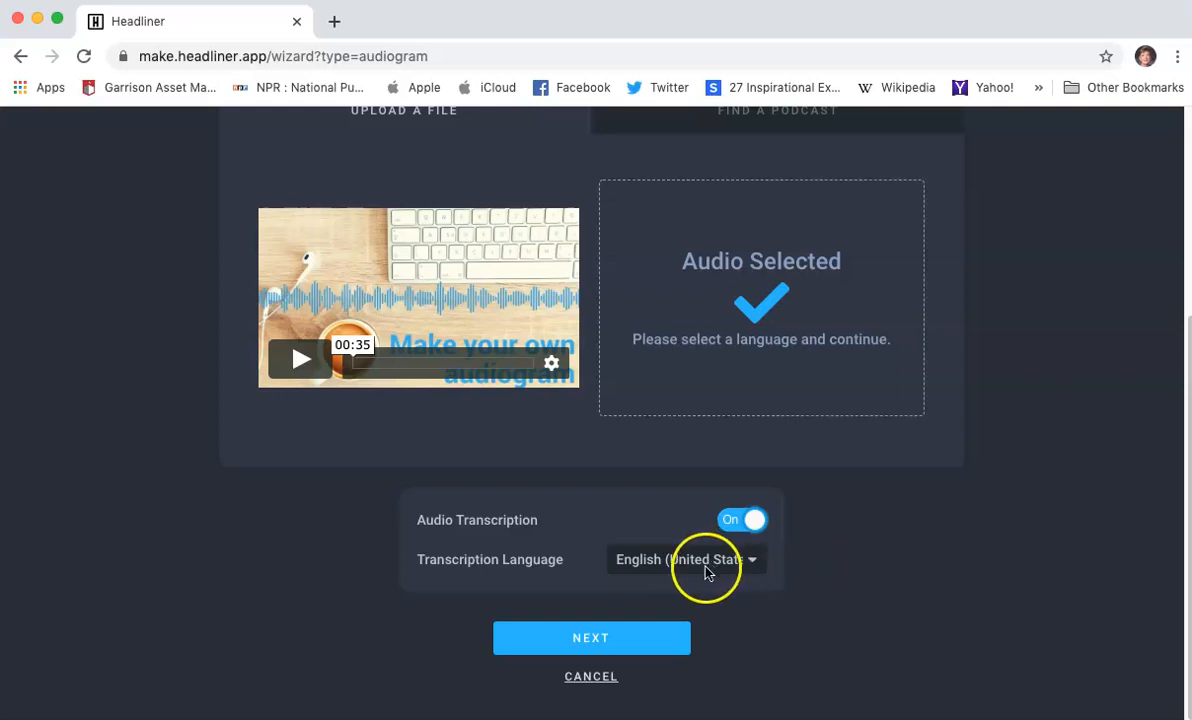
click(601, 643)
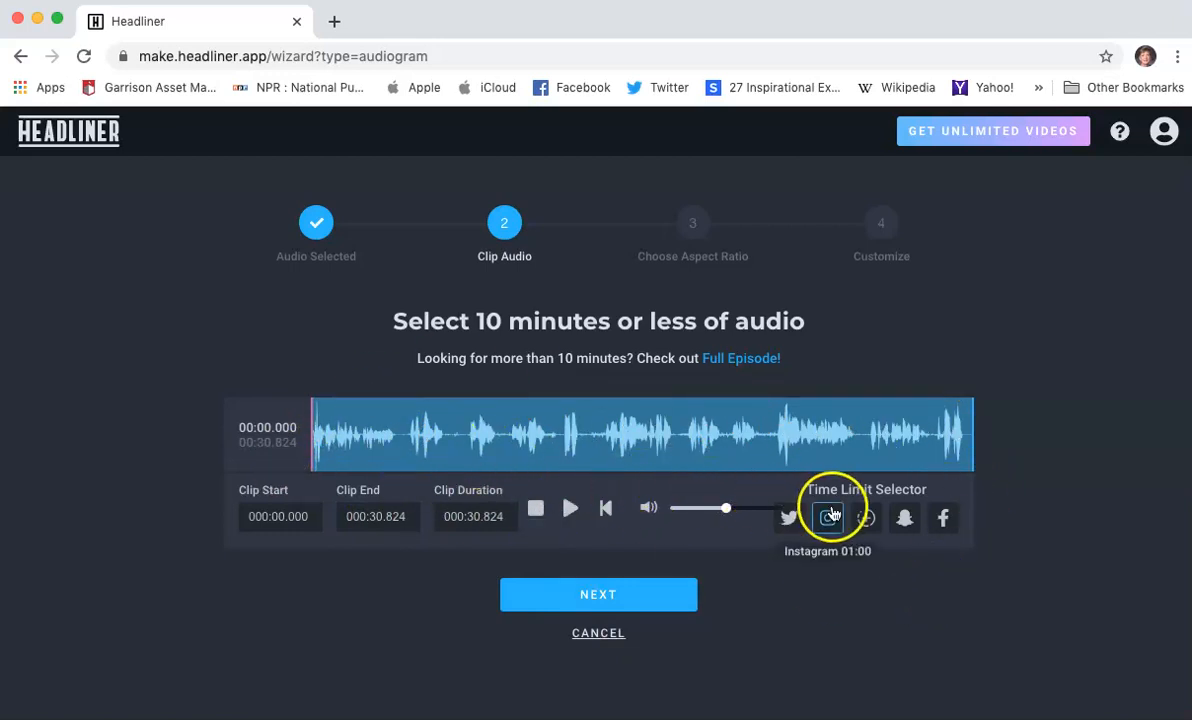
click(643, 594)
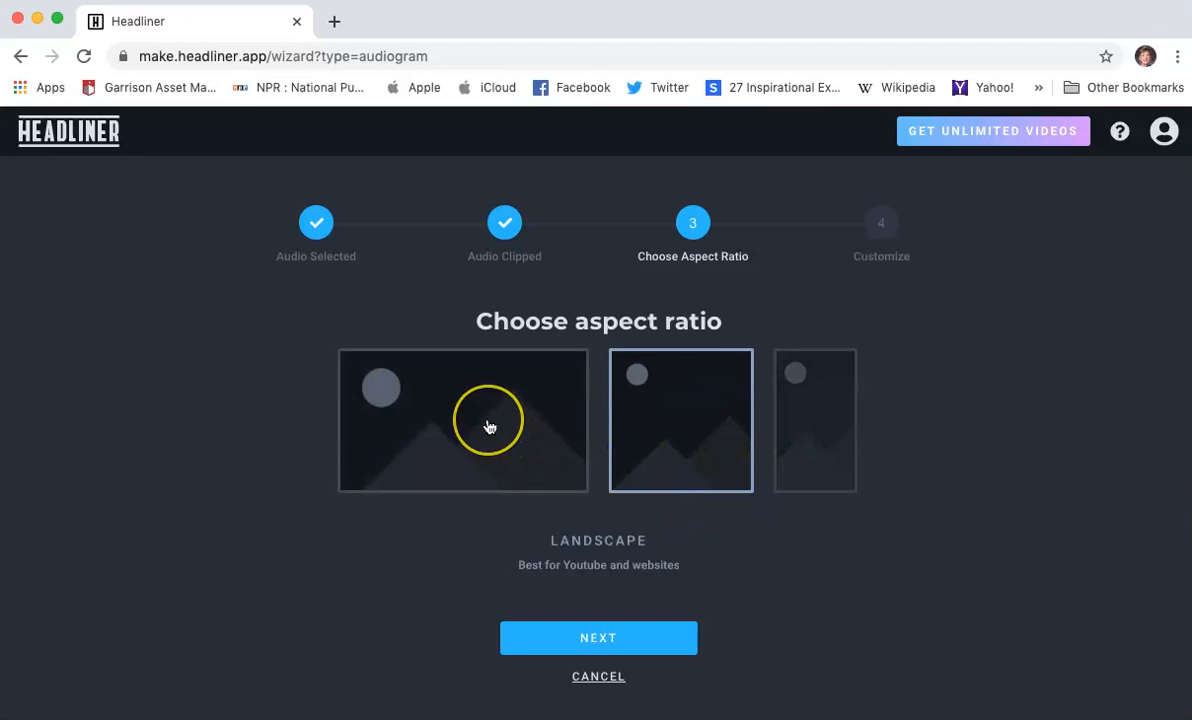
- Choose the Square aspect ratio for the audiogram and continue to the customization stage
click(648, 426)
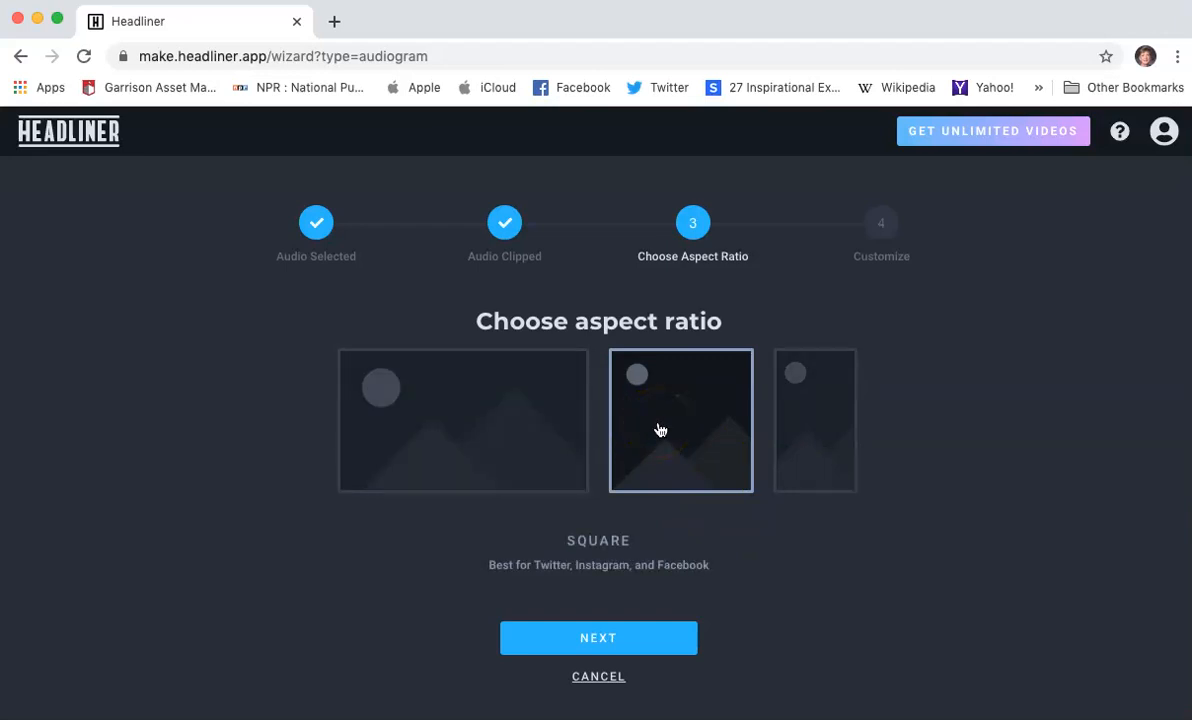
click(849, 430)
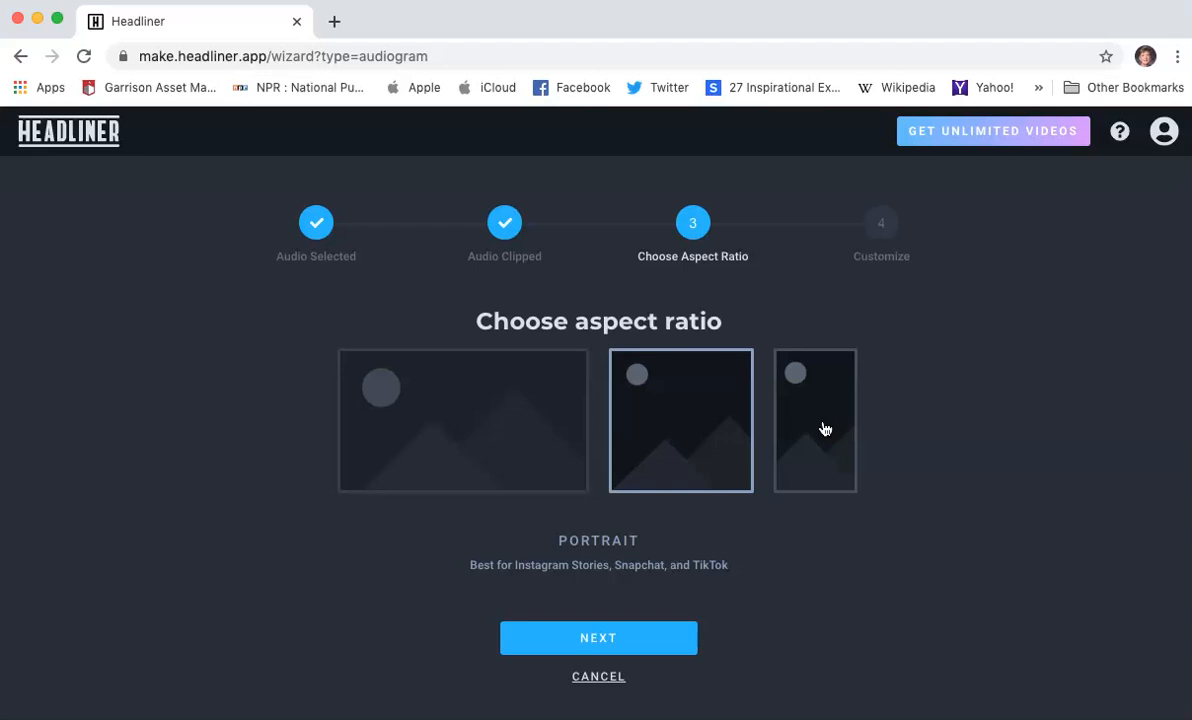
click(688, 430)
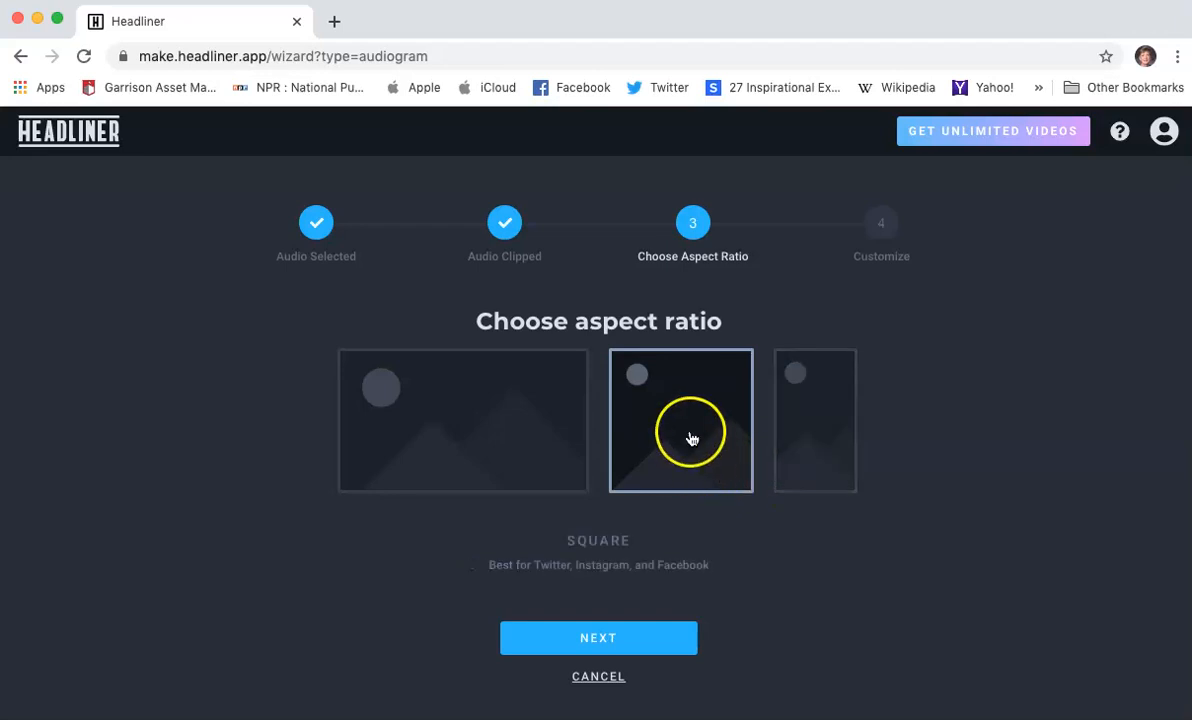
click(596, 639)
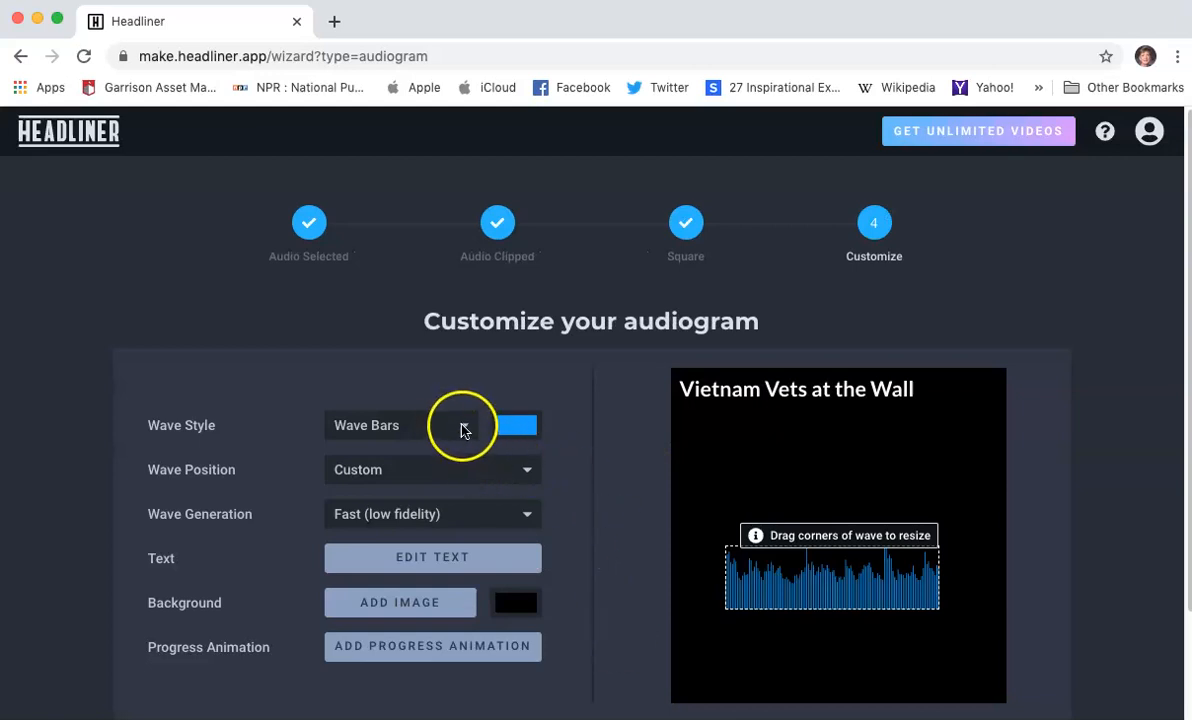
- Try the Halo wave style and switch back to Wave Bars
click(468, 430)
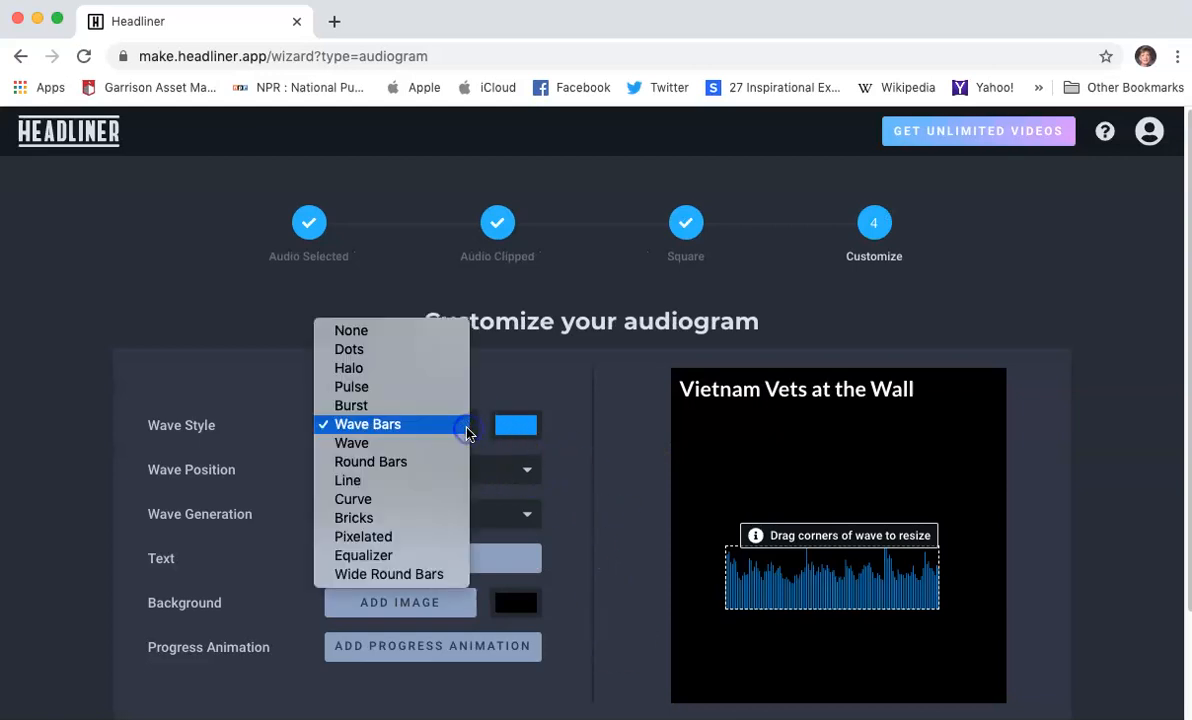
click(403, 372)
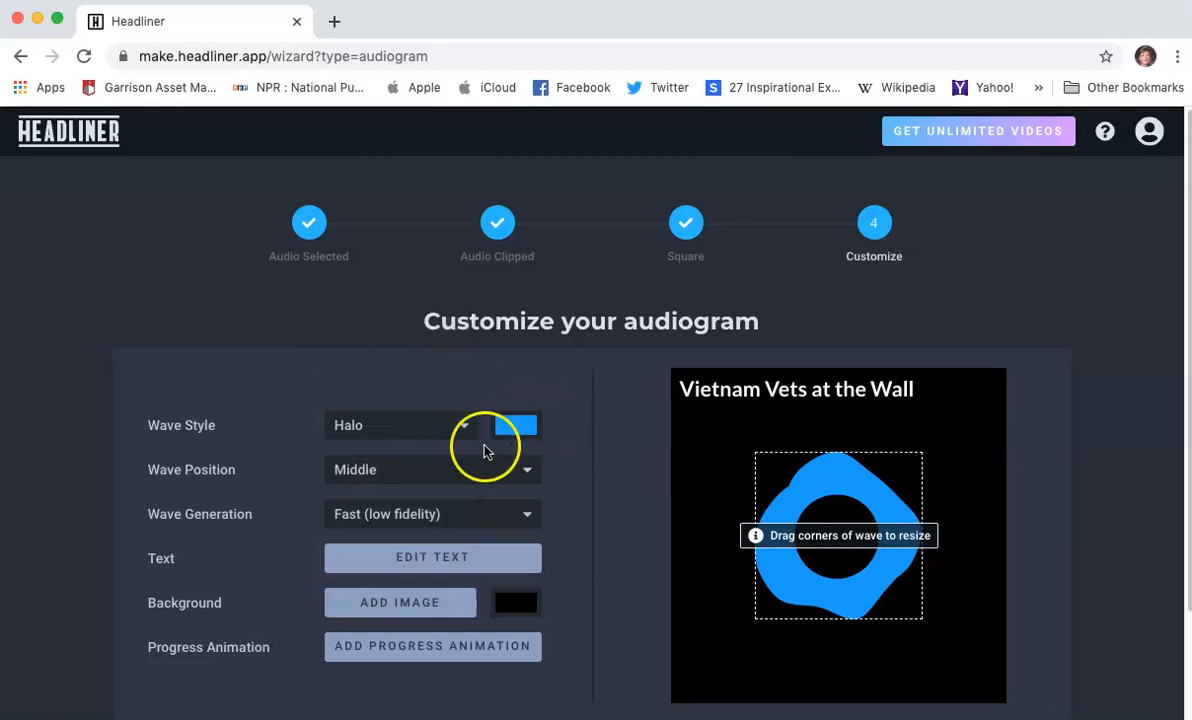
click(467, 426)
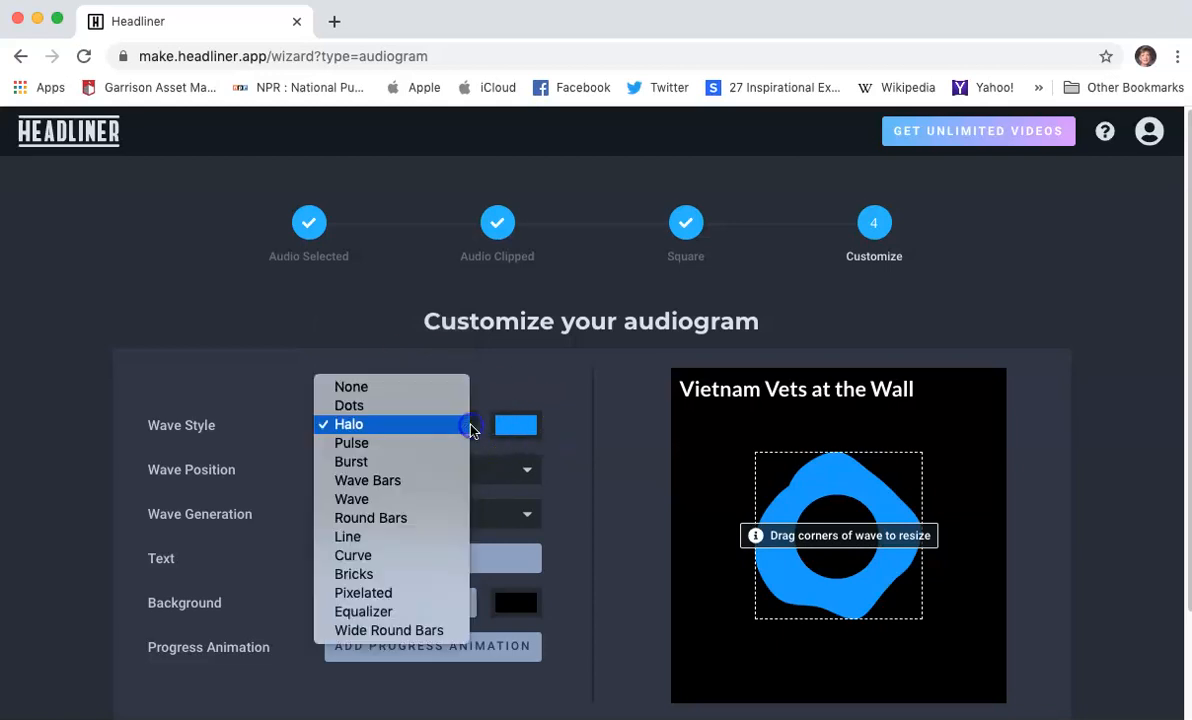
click(422, 488)
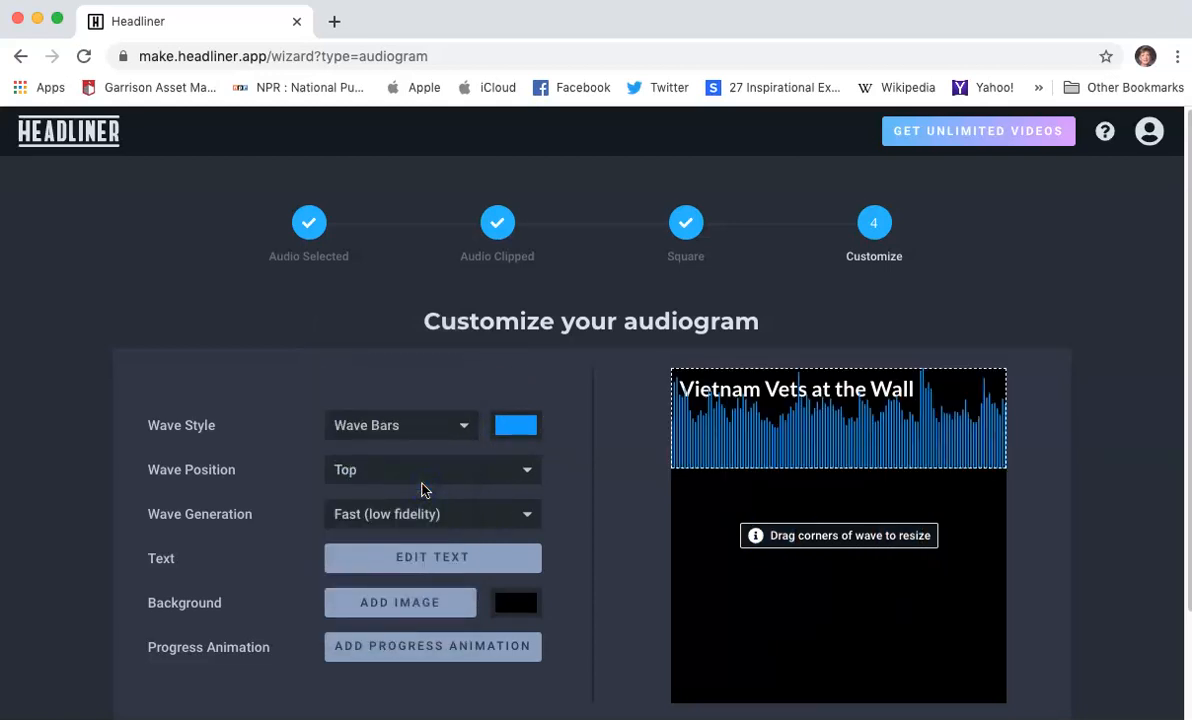
- Set the wave position to Middle and shrink the waveform to a smaller box near the centre of the picture
click(528, 474)
click(503, 488)
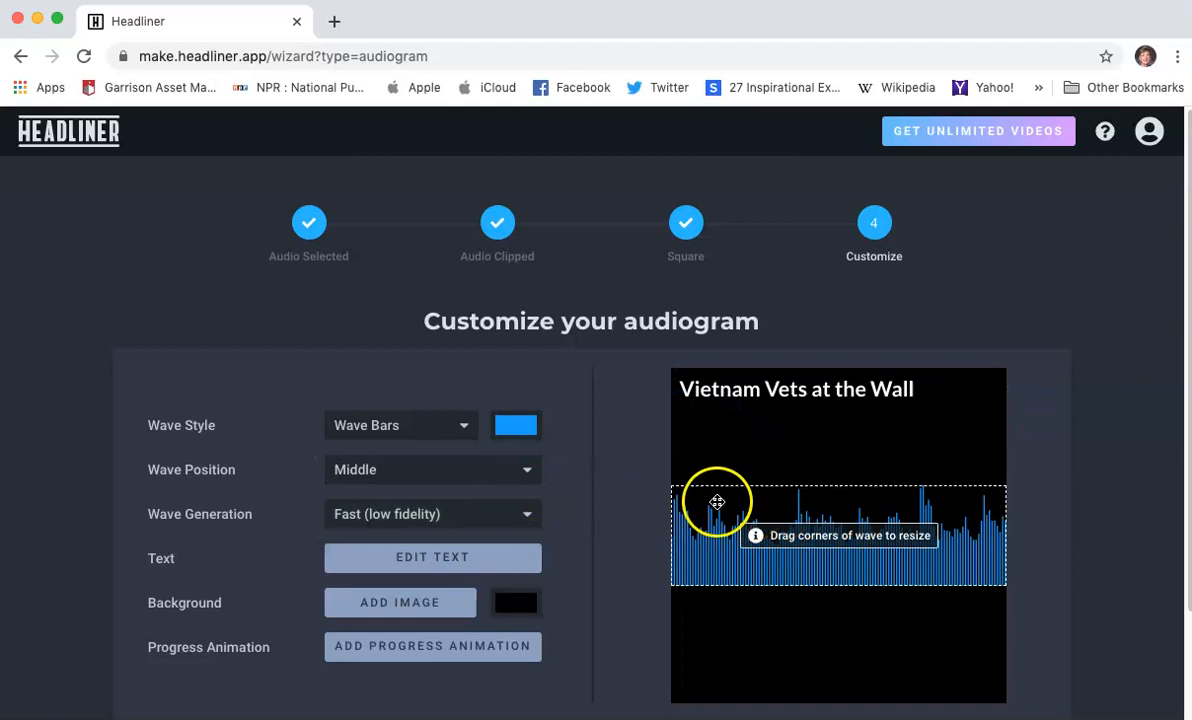
drag(673, 490, 796, 540)
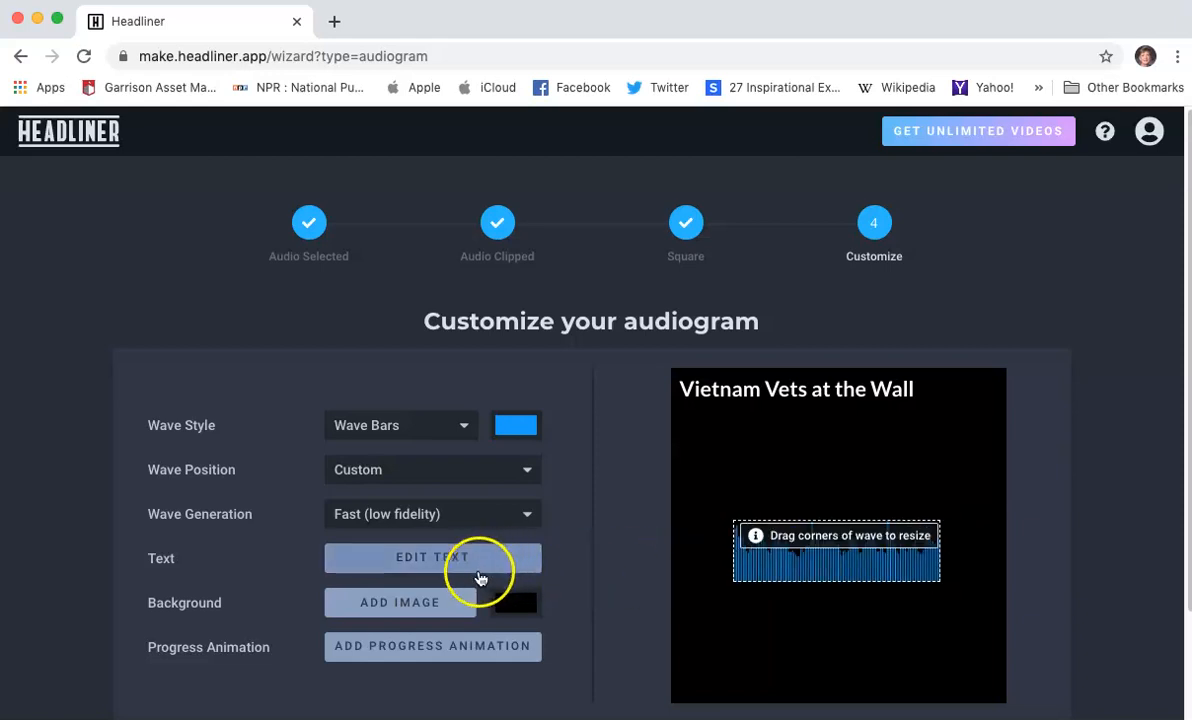
- Add Student & vet.JPG as the background image and crop it to a square that keeps both people's heads in frame
click(433, 605)
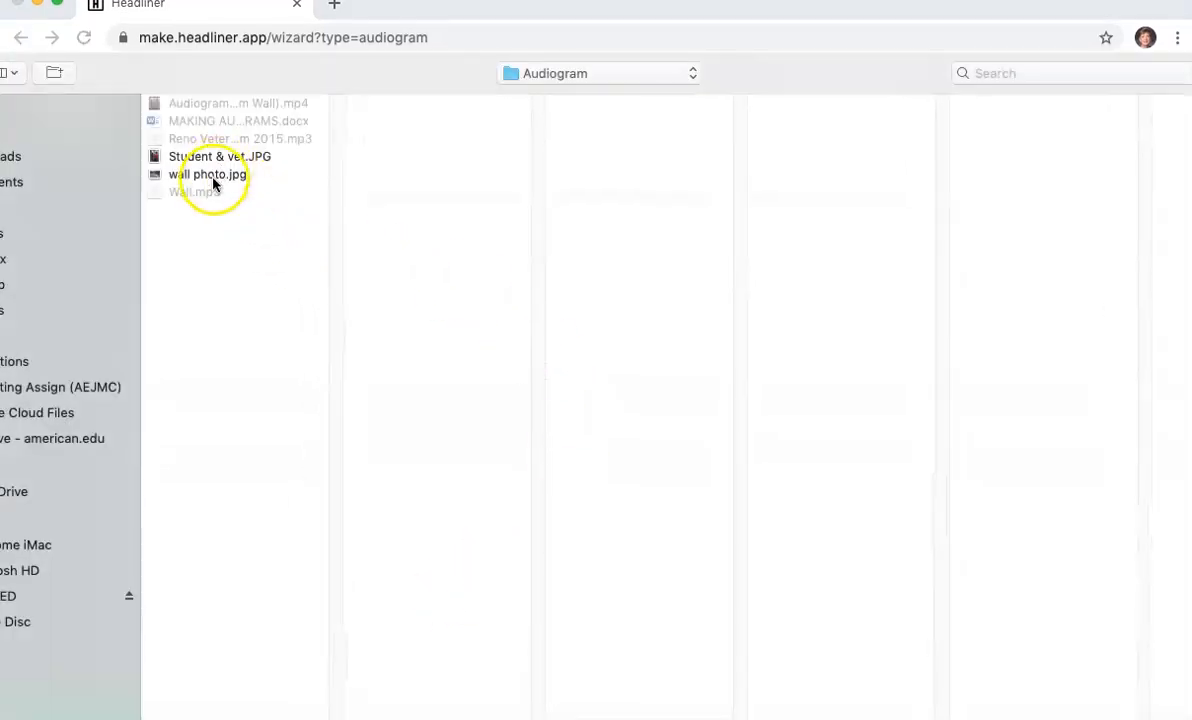
click(220, 157)
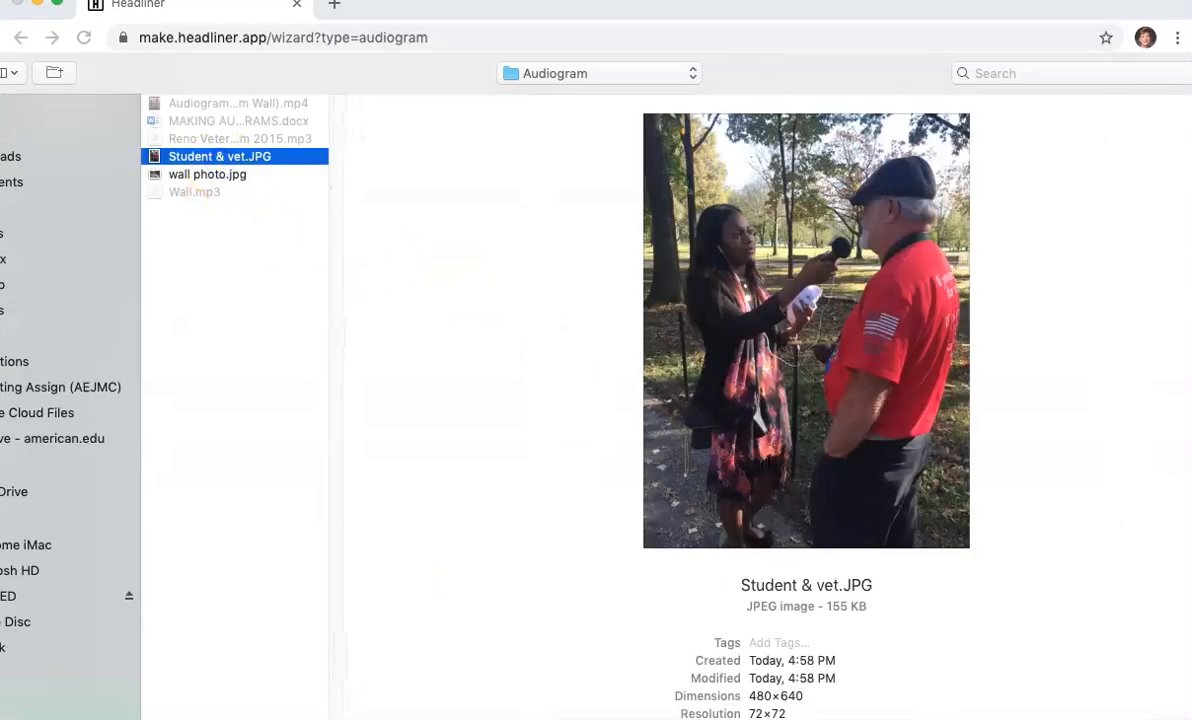
key(Return)
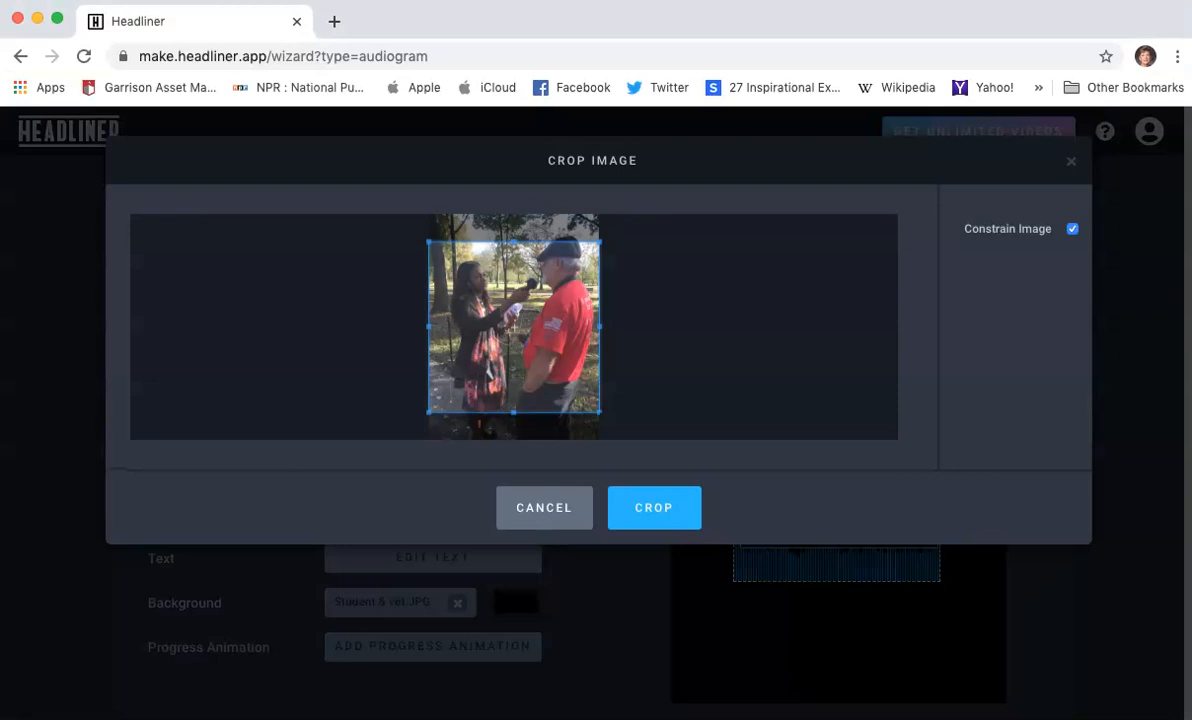
mouse_move(545, 266)
mouse_down()
mouse_move(532, 261)
mouse_move(535, 245)
mouse_move(525, 278)
mouse_up()
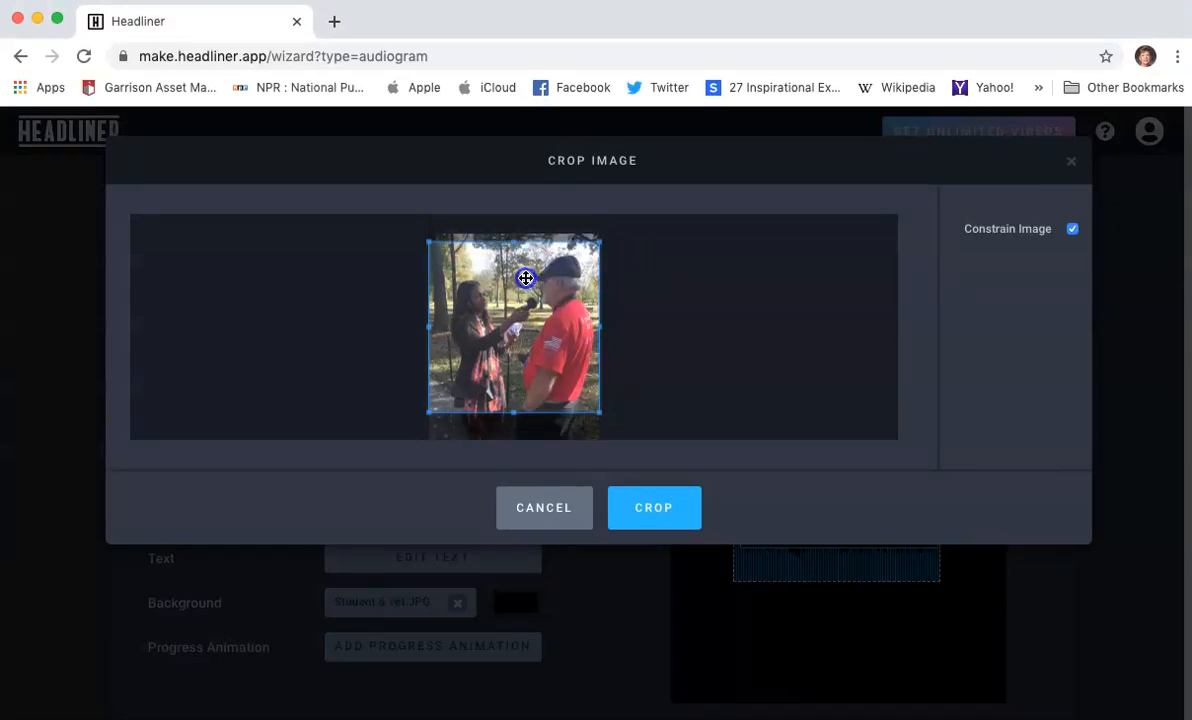
click(678, 519)
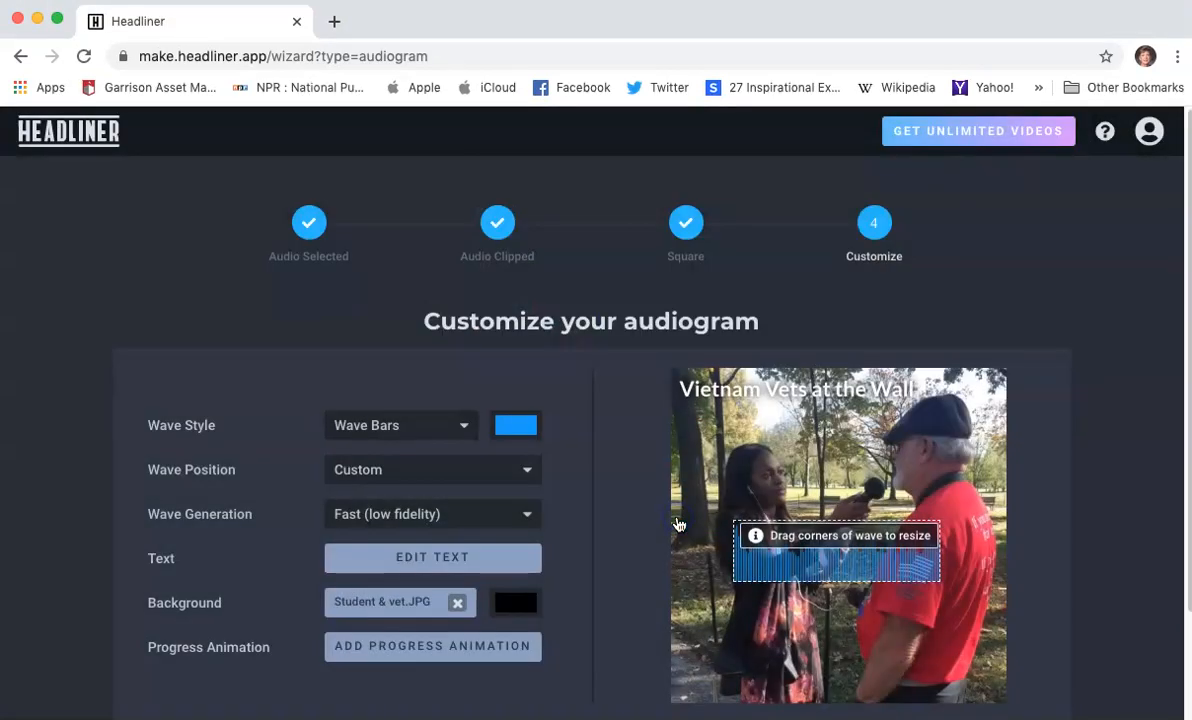
- Move the title "Vietnam Vets at the Wall" slightly lower on the picture, keep it bold and save the text
click(440, 562)
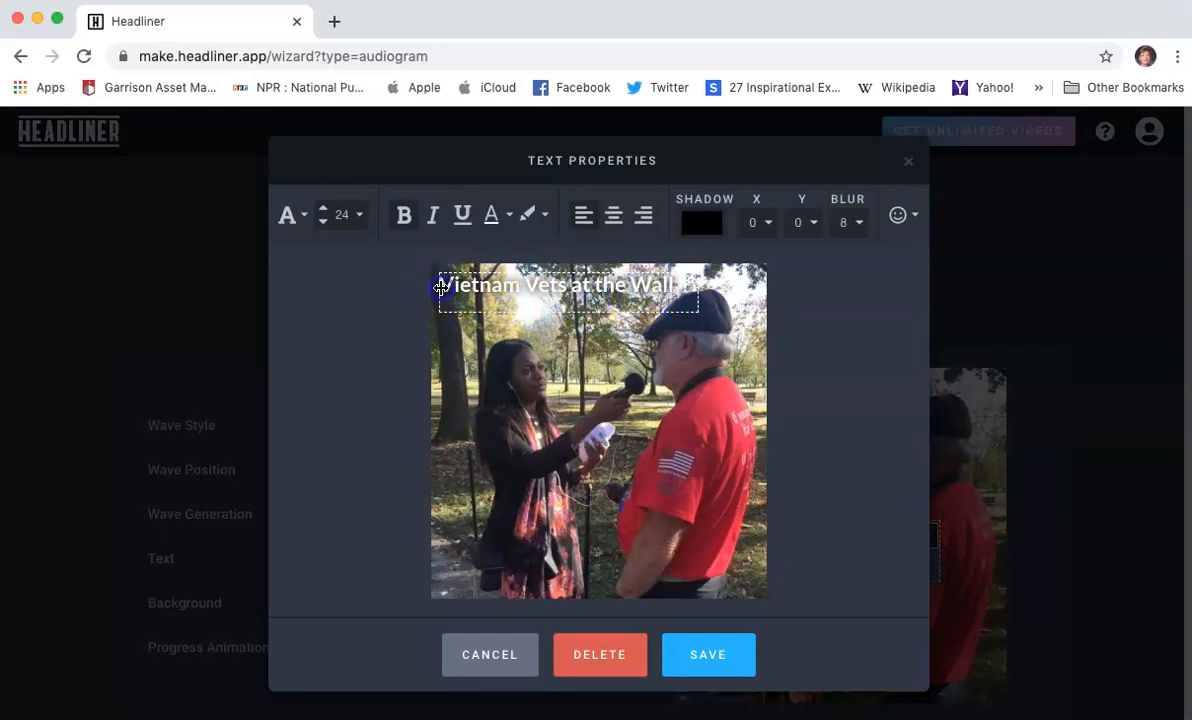
mouse_move(442, 282)
mouse_down()
mouse_move(535, 280)
mouse_move(443, 285)
mouse_up()
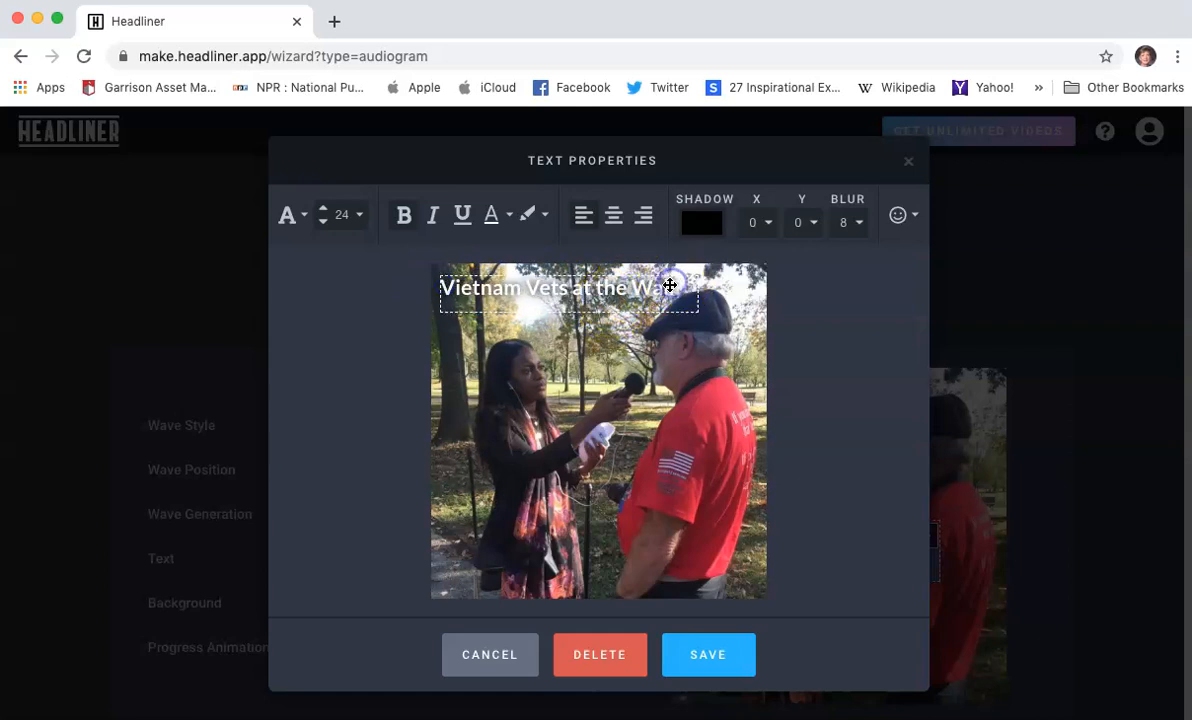
click(443, 289)
mouse_move(445, 288)
mouse_down()
mouse_move(456, 278)
mouse_move(449, 291)
mouse_up()
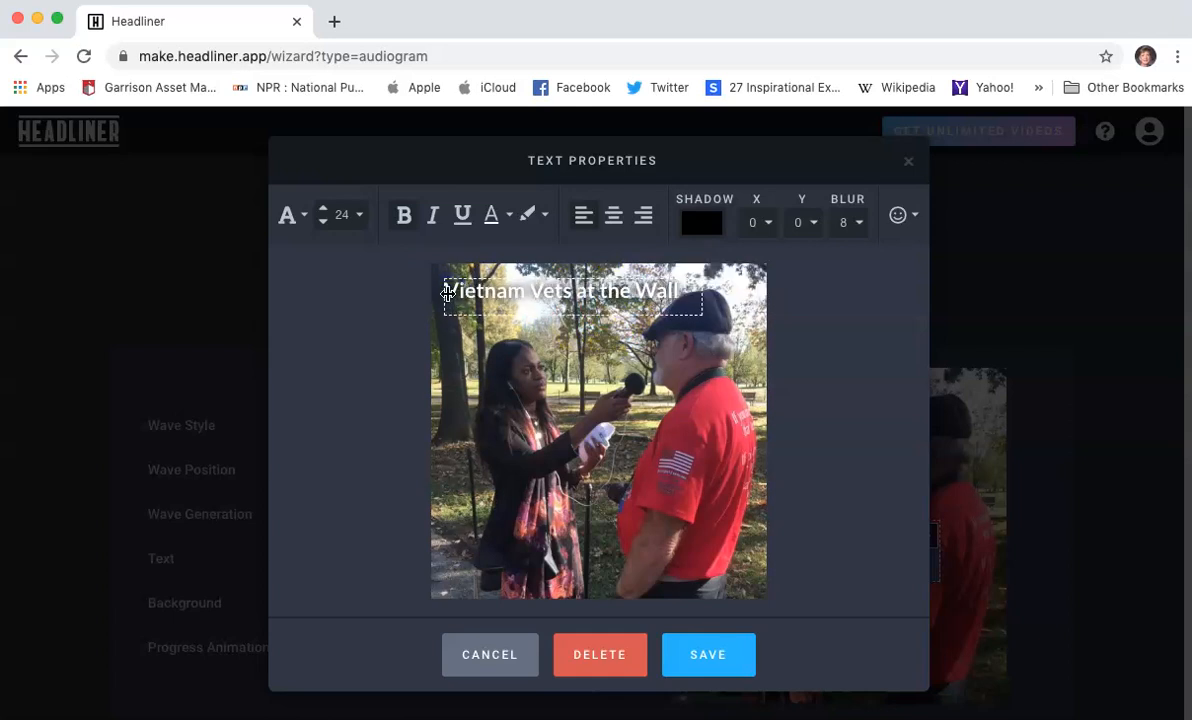
click(404, 217)
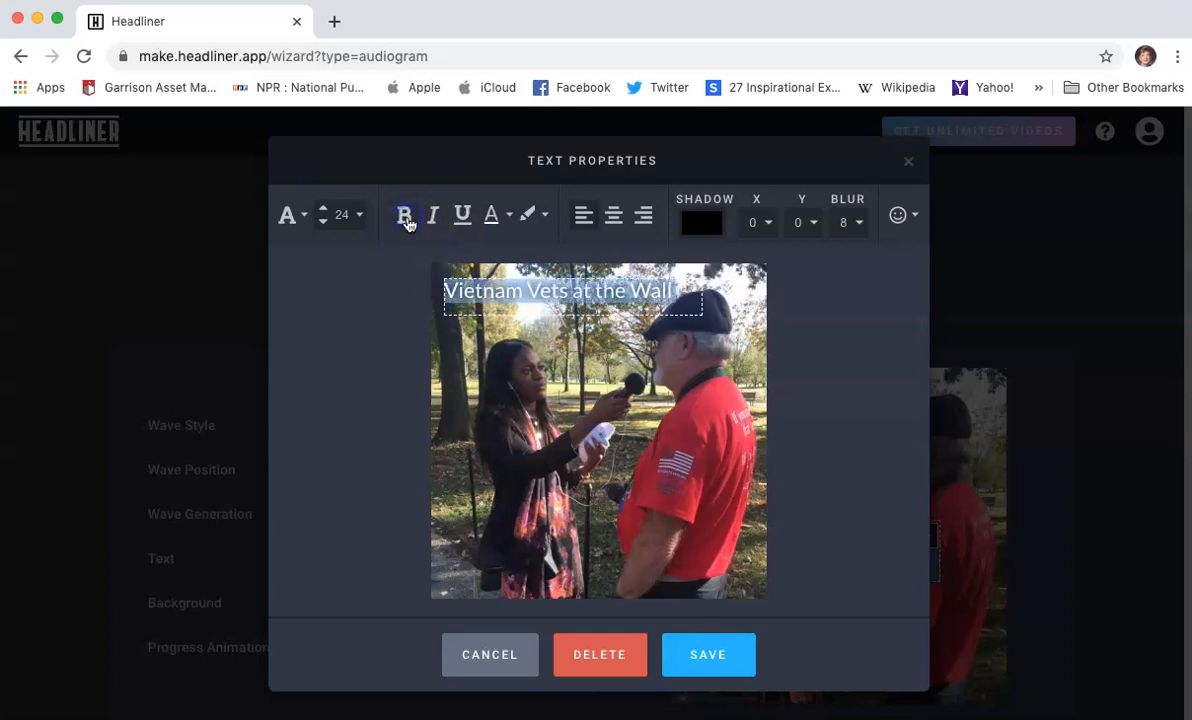
click(475, 325)
mouse_move(479, 285)
mouse_down()
mouse_move(459, 281)
mouse_move(469, 289)
mouse_up()
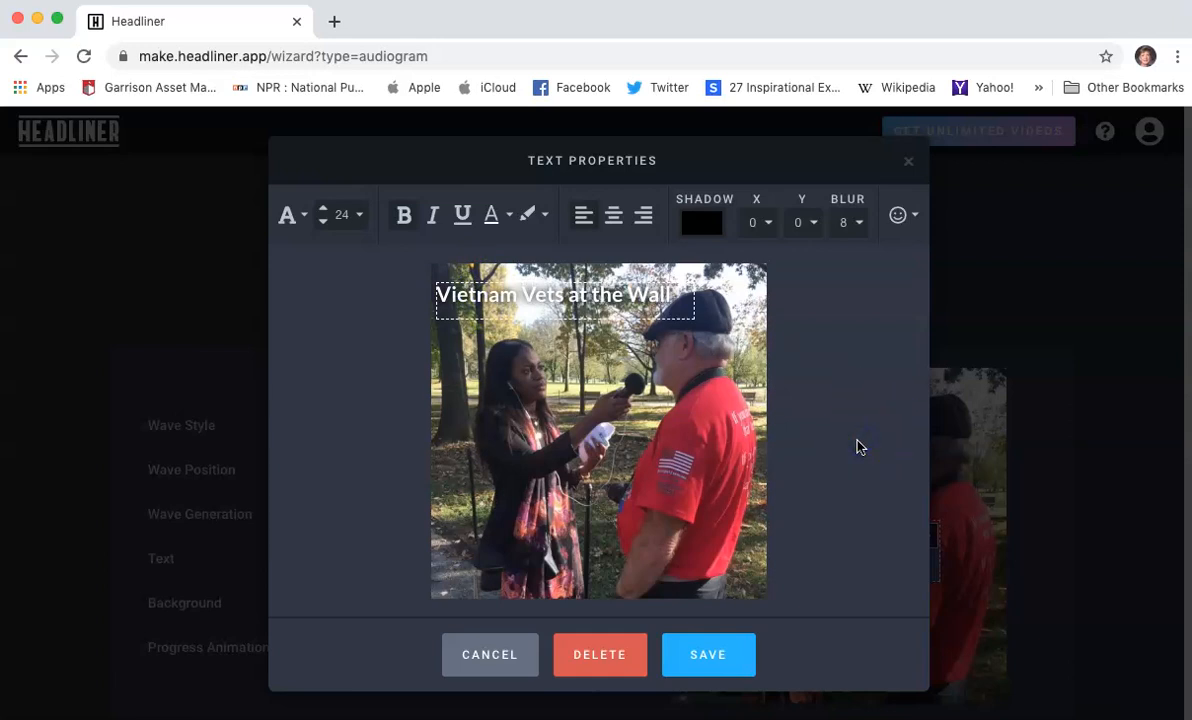
click(745, 650)
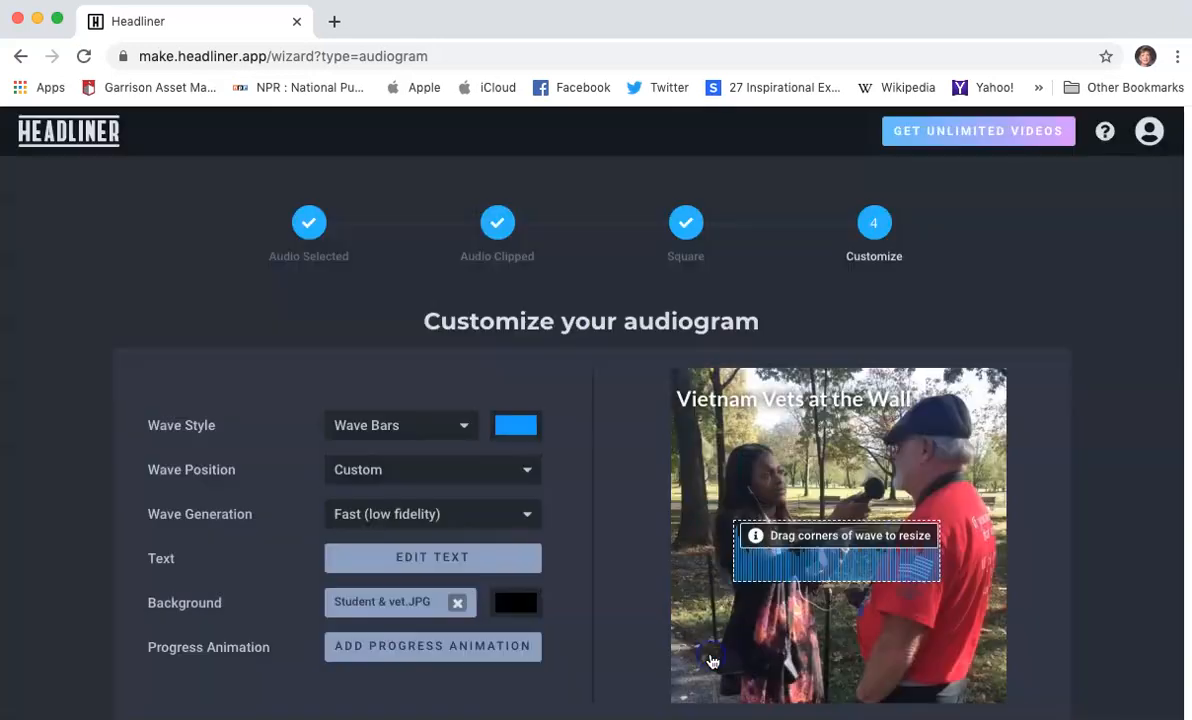
- Create the project from the customized audiogram settings
click(737, 555)
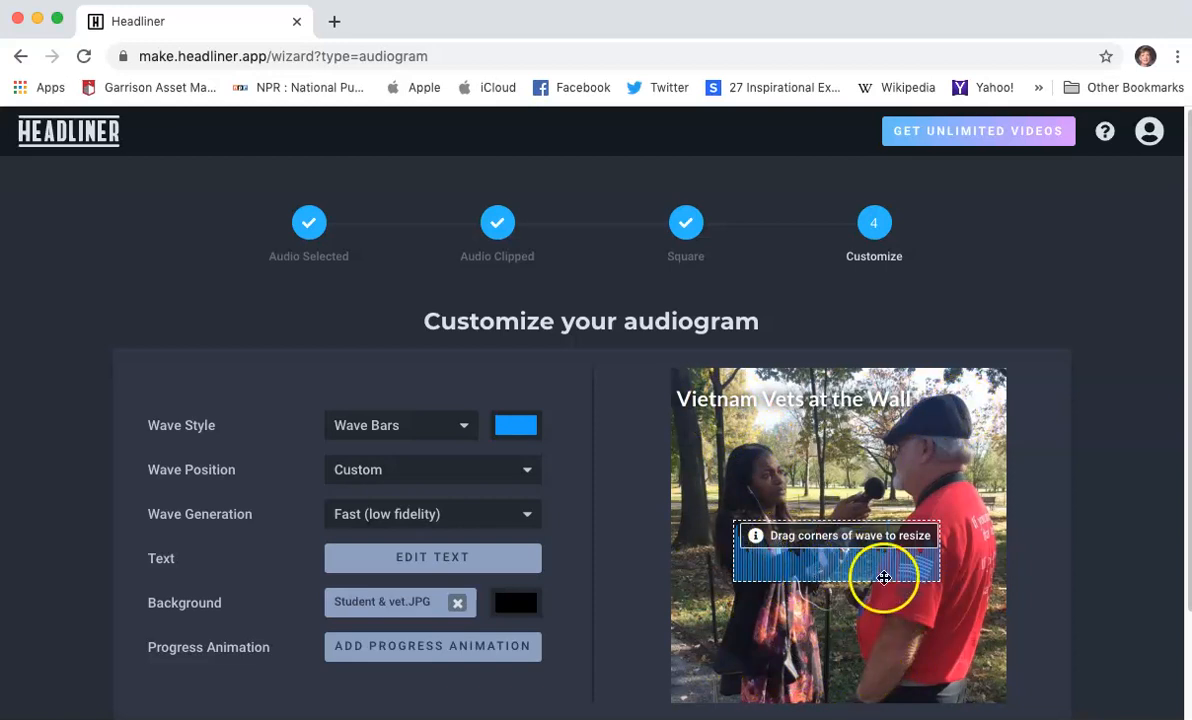
scroll(601, 590, down, 3)
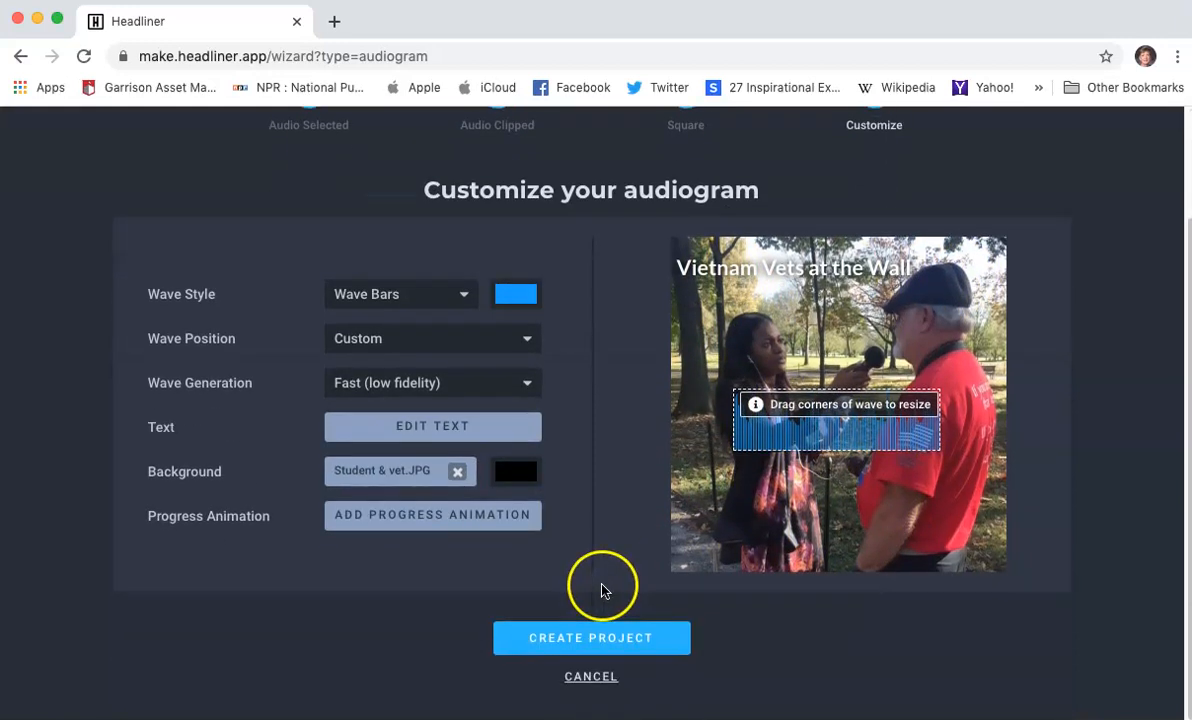
click(596, 638)
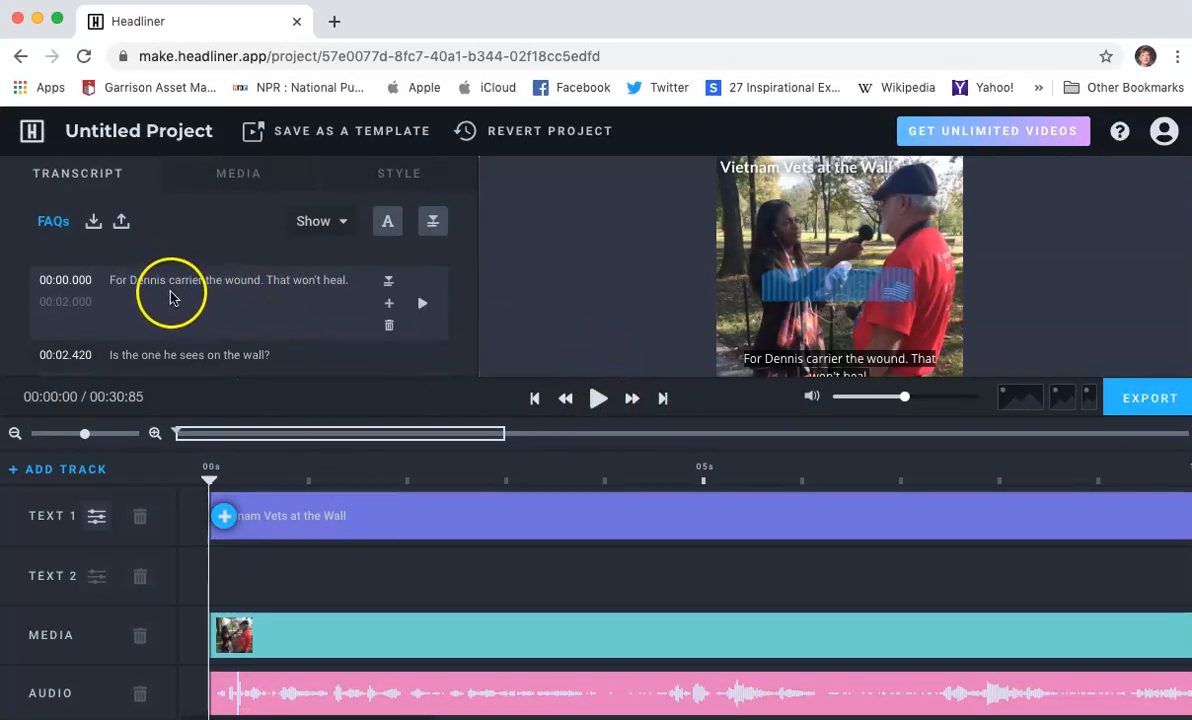
- Correct the first caption: capitalize the surname, put a comma after it, and join the rest as "the wound that won't heal"
click(169, 280)
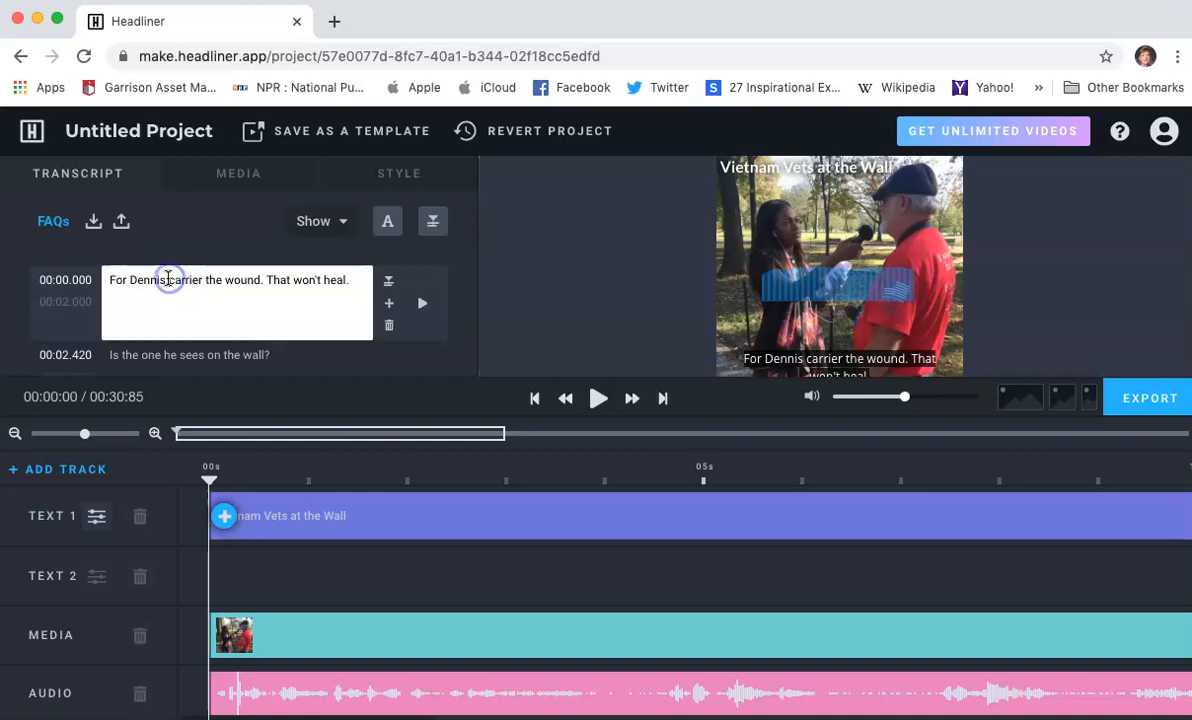
key(Delete)
text(C)
click(203, 285)
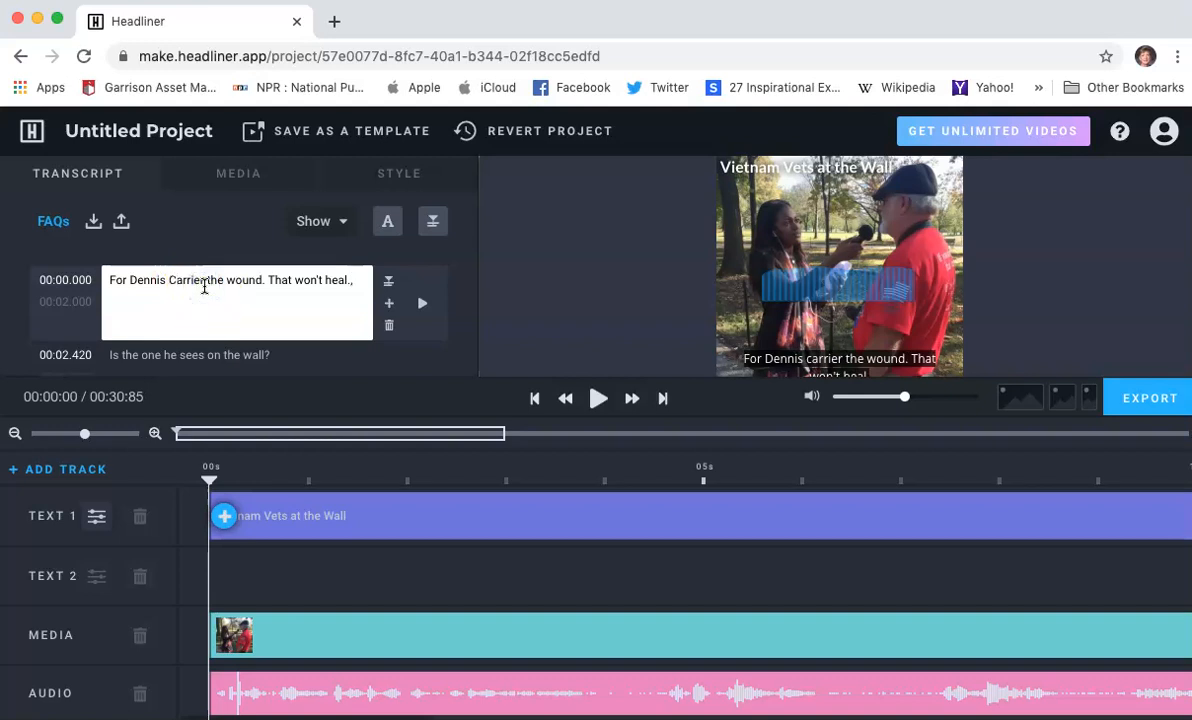
click(204, 284)
text(,)
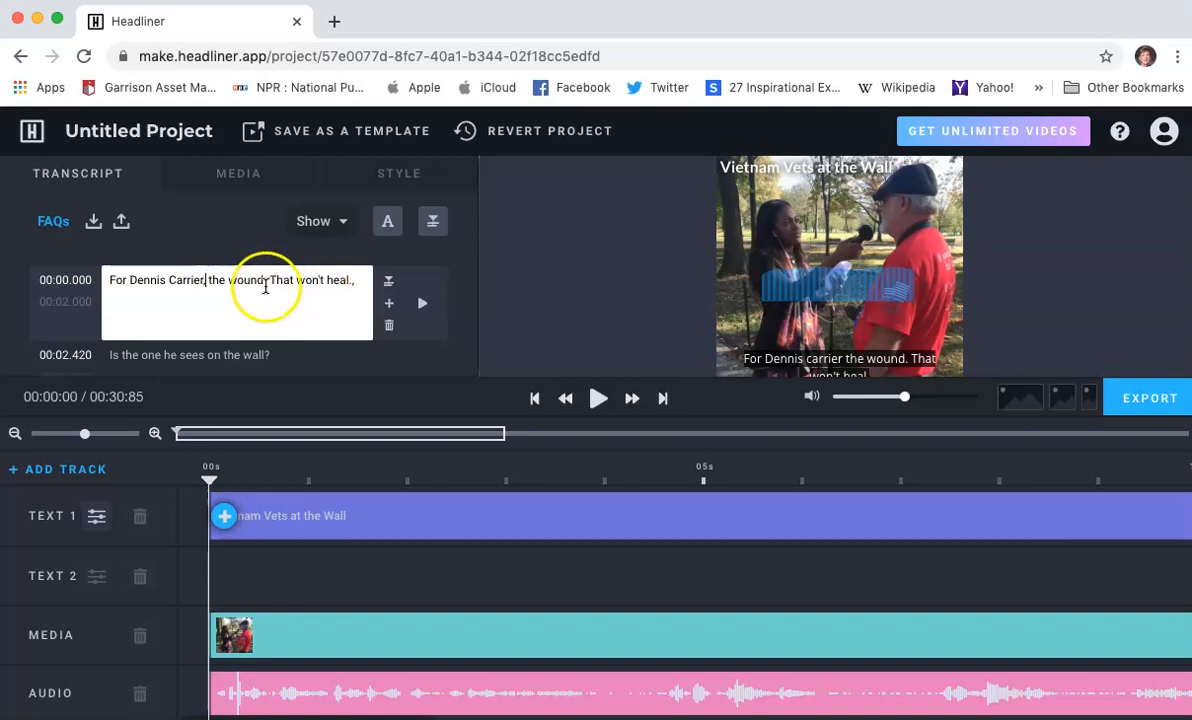
click(271, 280)
key(BackSpace)
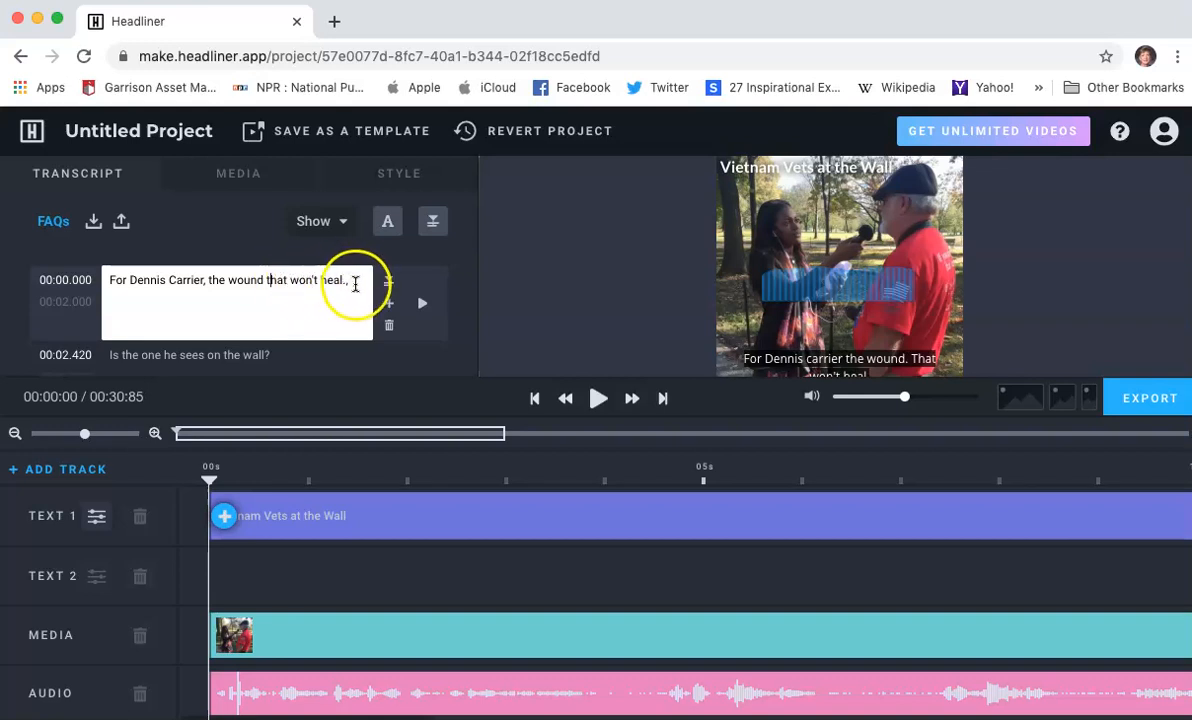
click(343, 285)
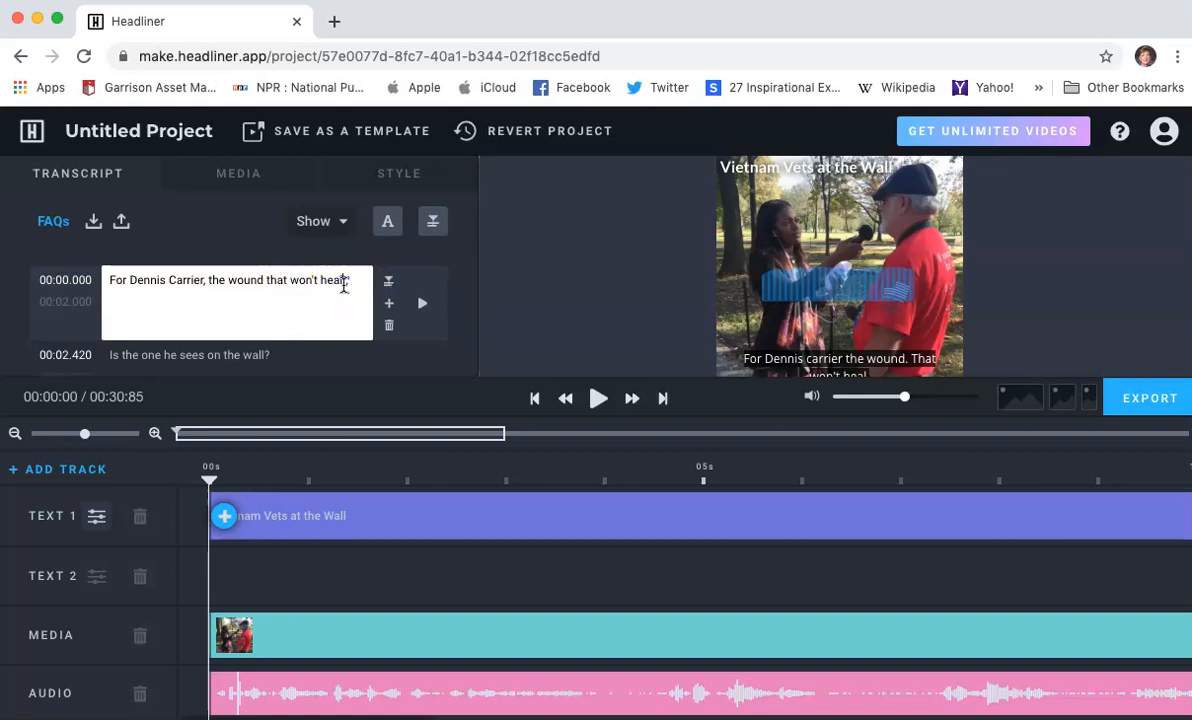
key(BackSpace)
- Play the project through to check the captions, and change the last caption to "just trying to heal"
click(599, 399)
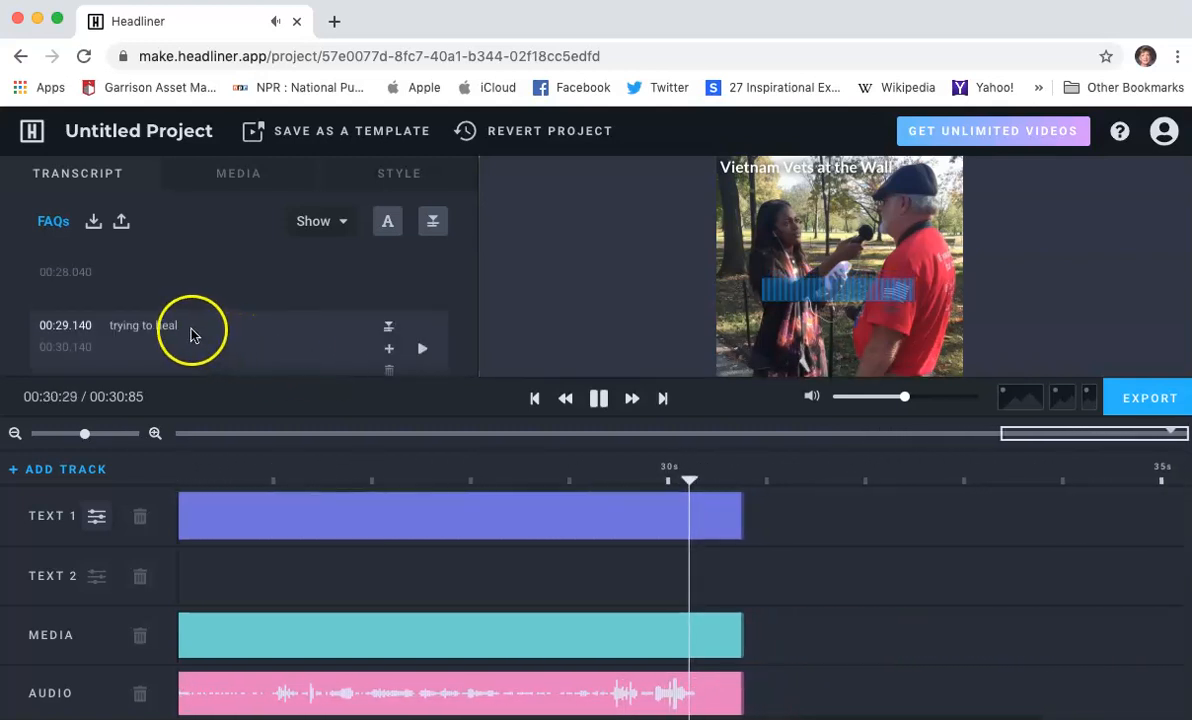
click(111, 327)
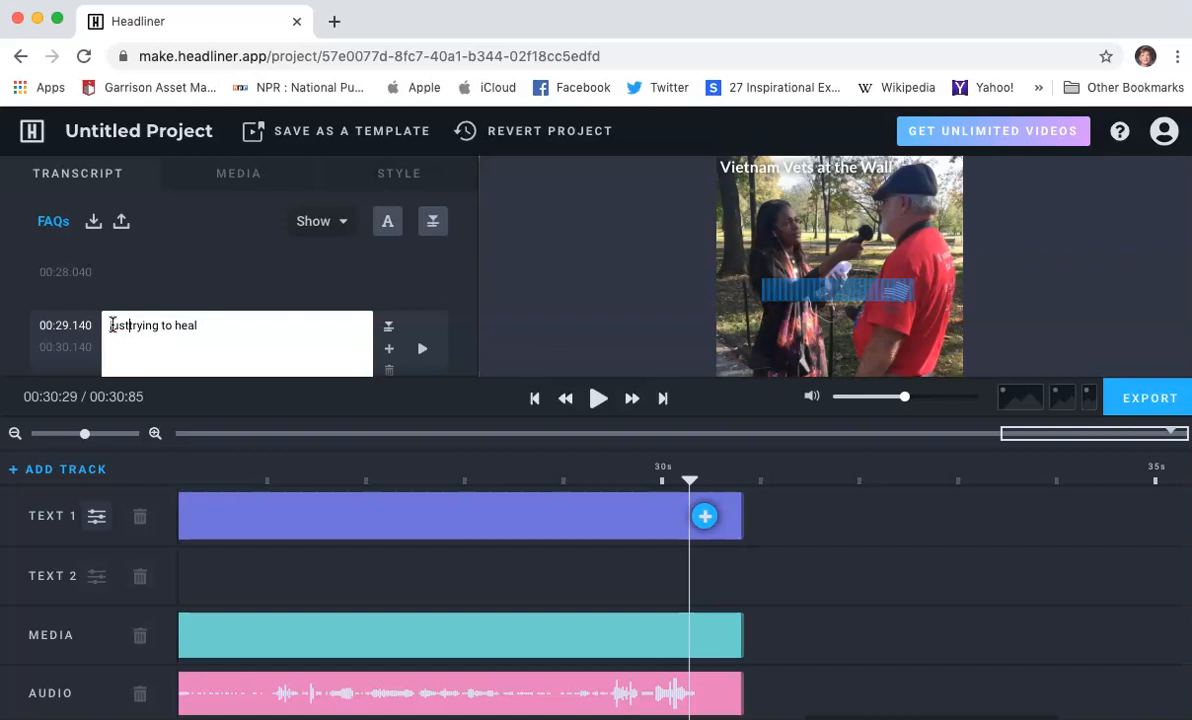
click(455, 280)
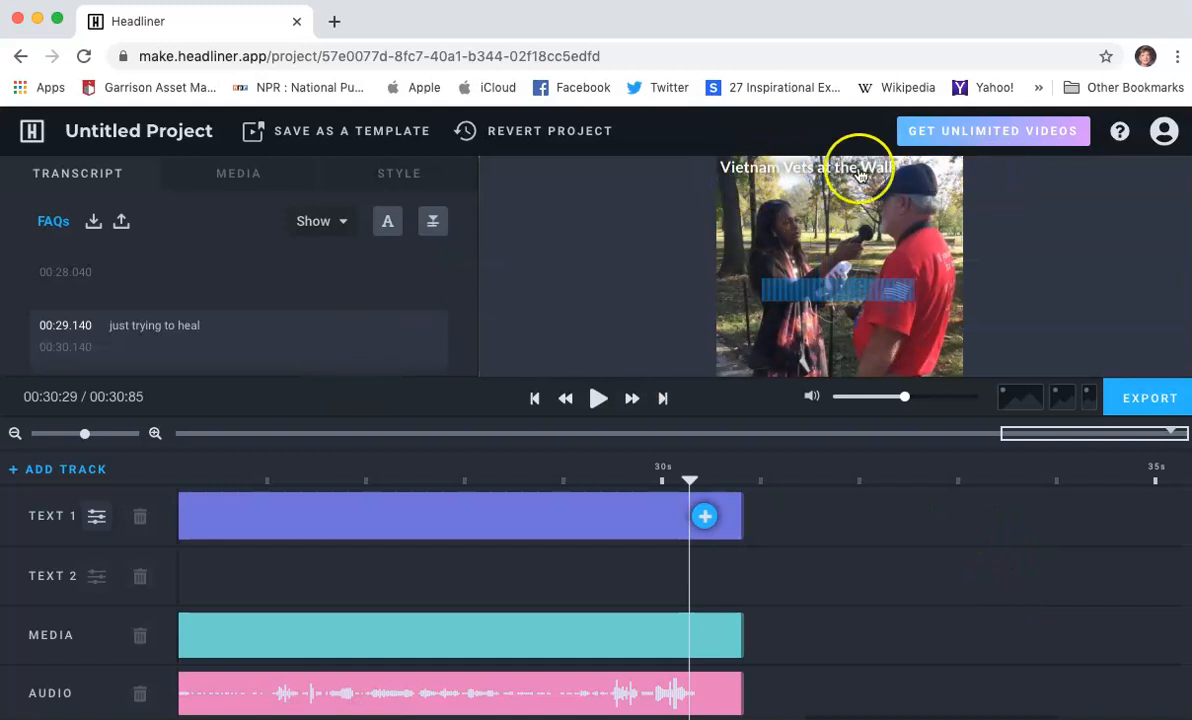
- Export the project as a video with frame rate 24, High quality and Square HD size
click(1142, 410)
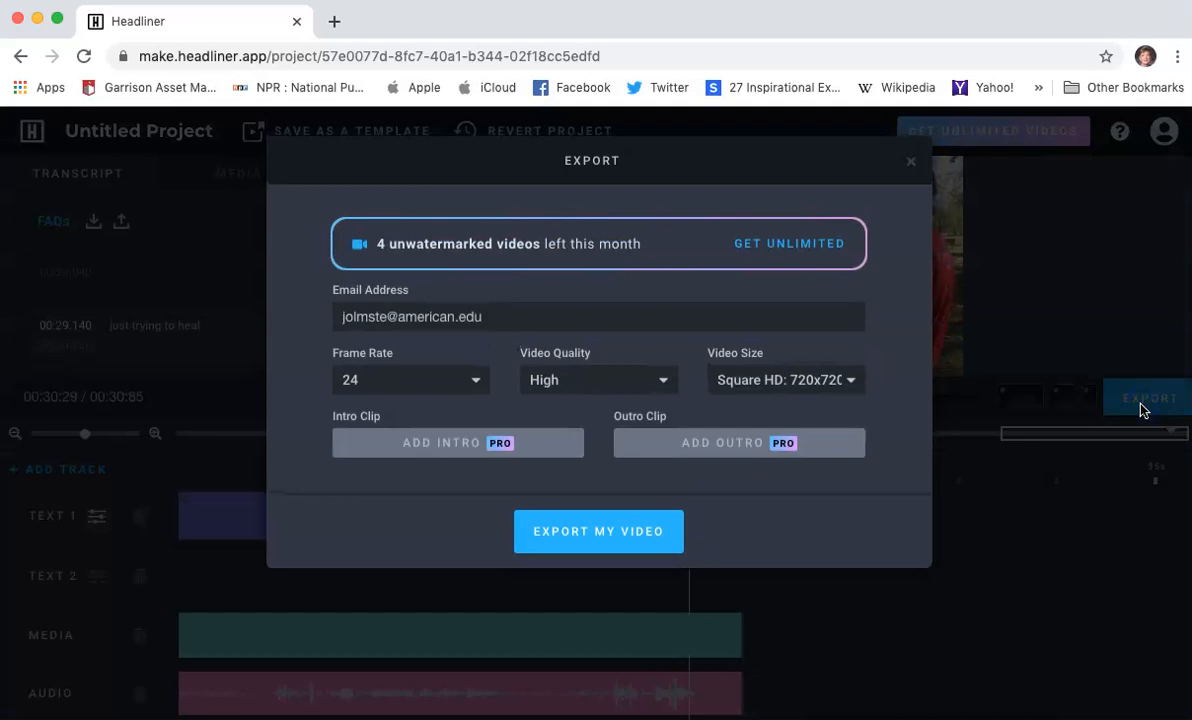
click(566, 545)
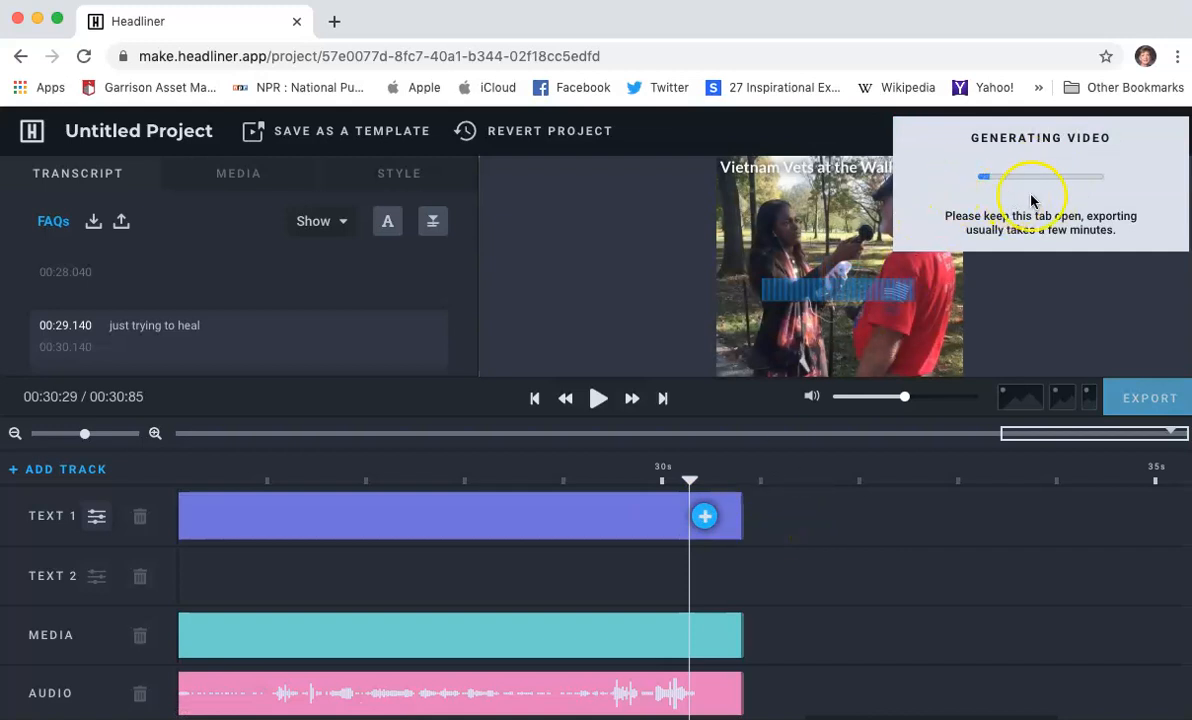
click(1022, 312)
click(1024, 522)
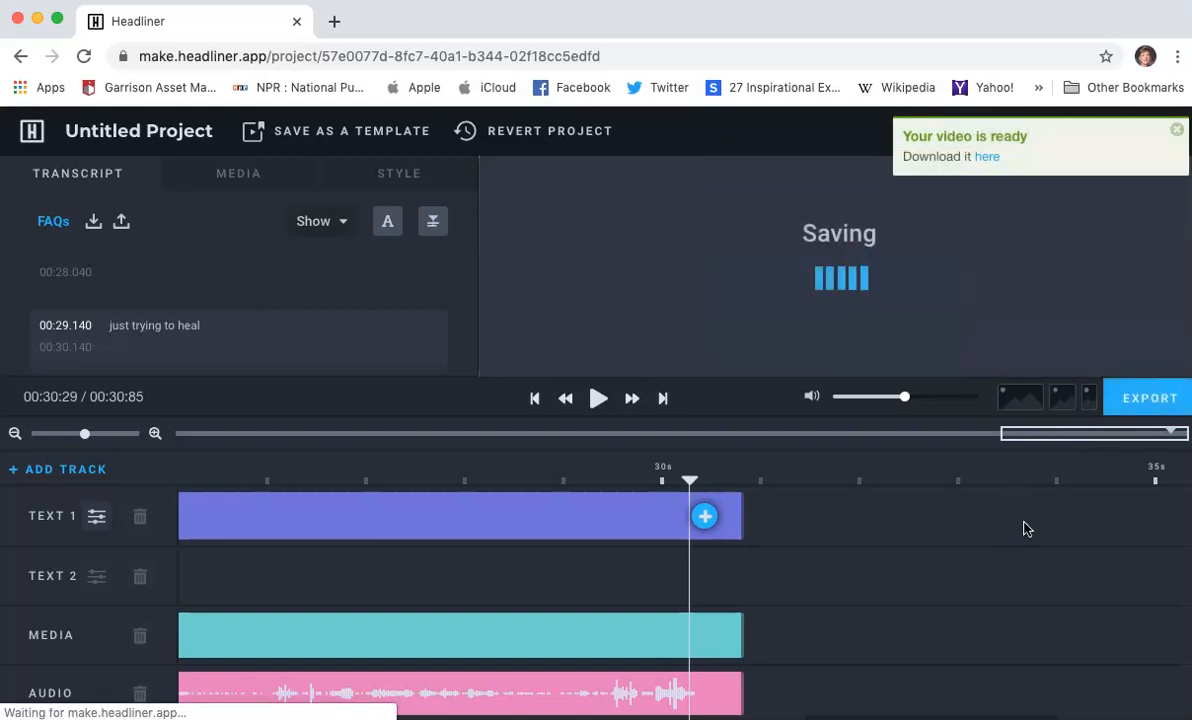
click(1115, 194)
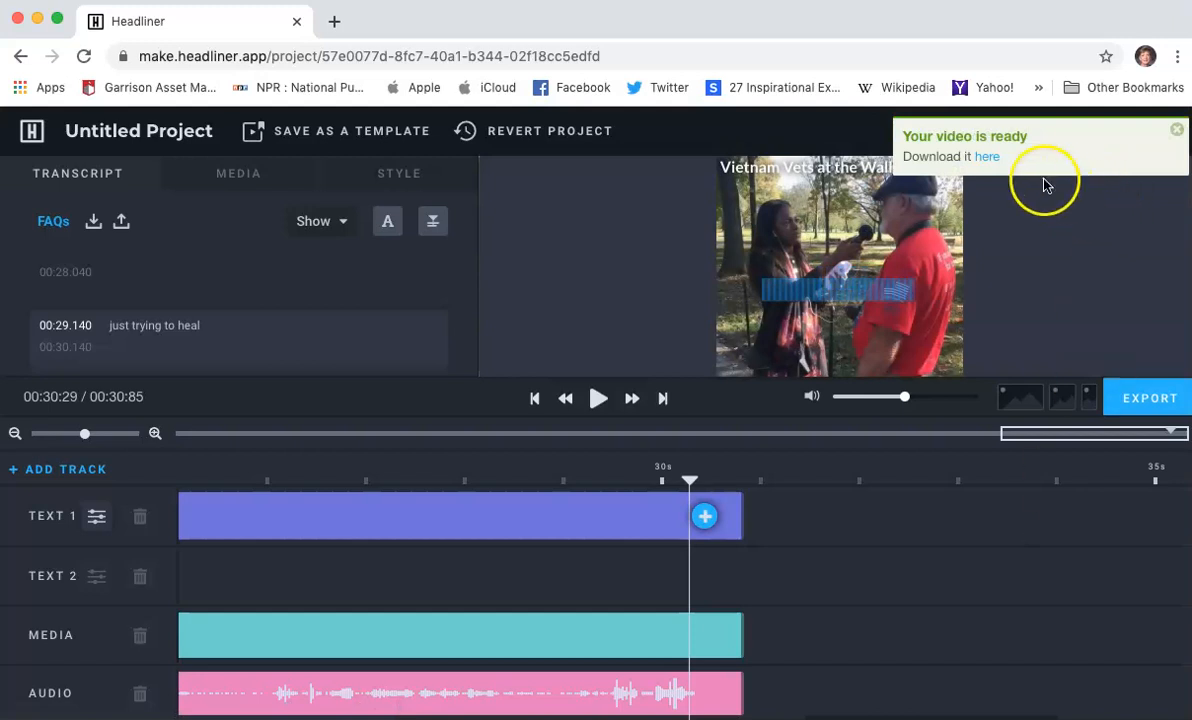
- Open the finished video's sharing page and download the video file
click(987, 157)
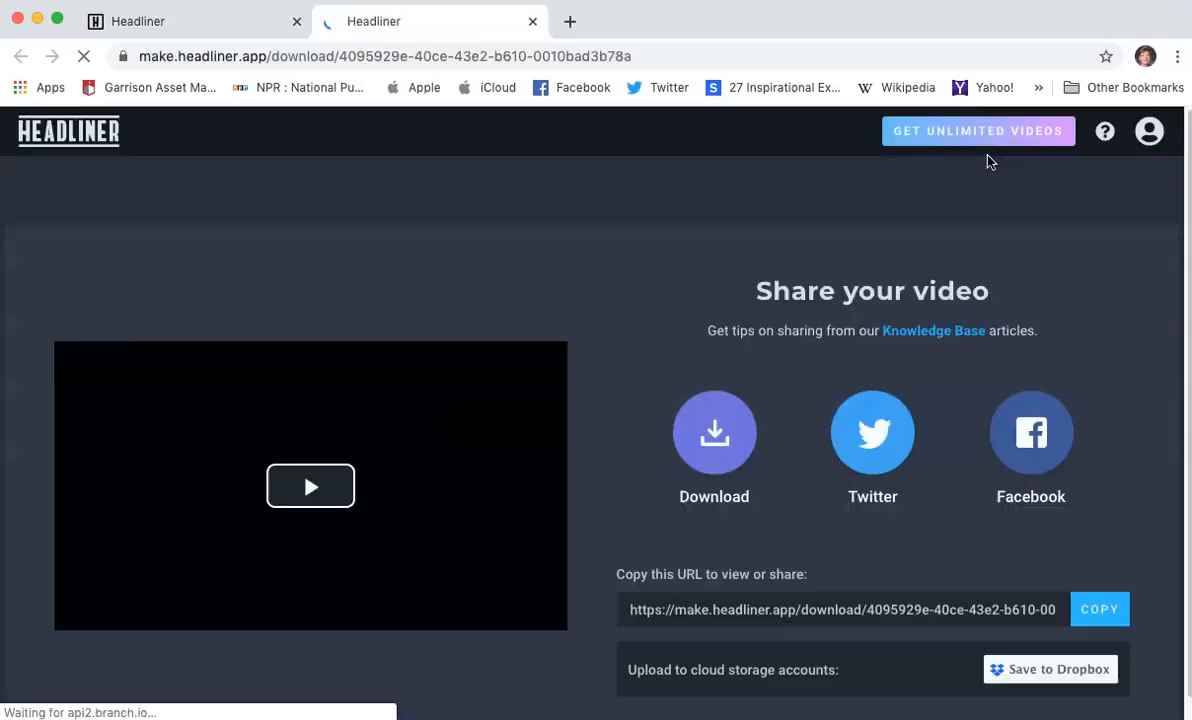
click(901, 292)
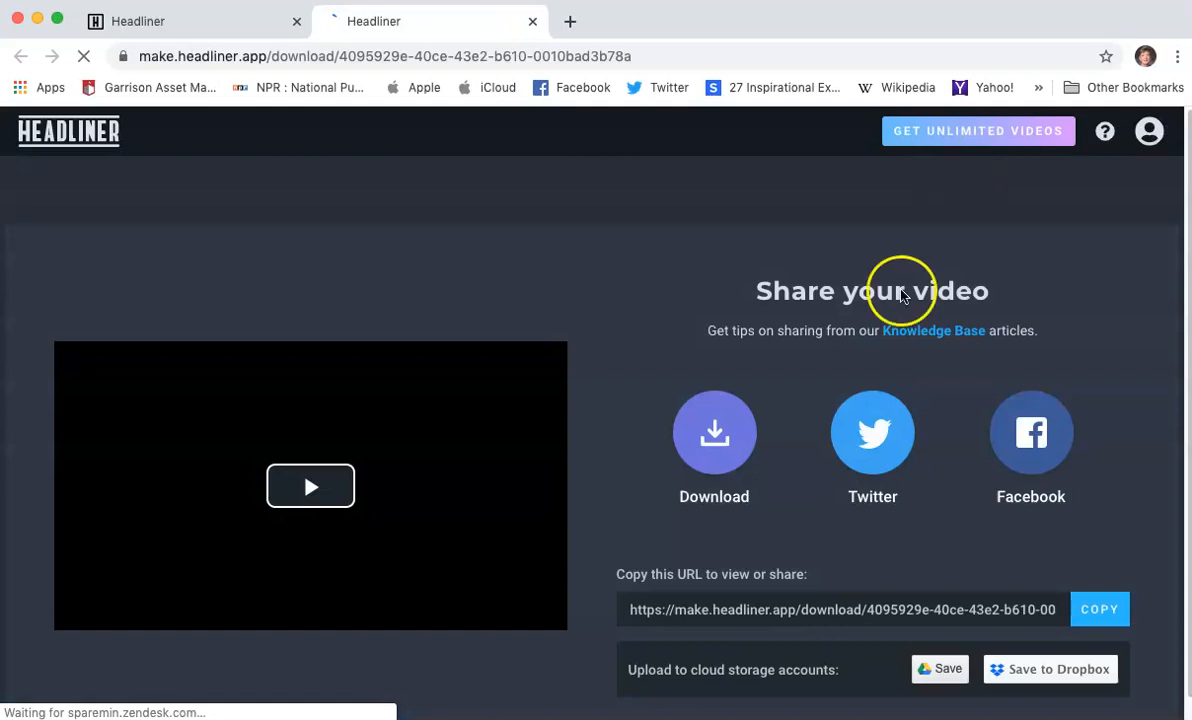
click(730, 459)
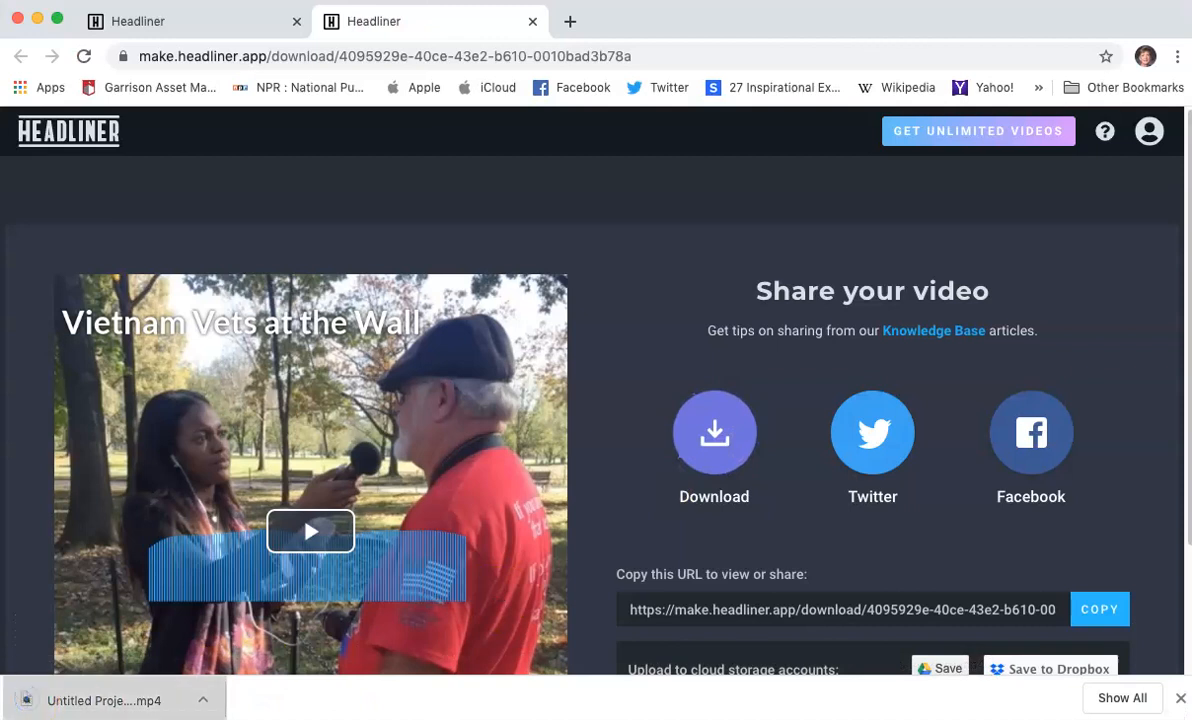
- Play the opening seconds of the exported video to check its title, waveform and captions, and pause it
scroll(545, 324, down, 3)
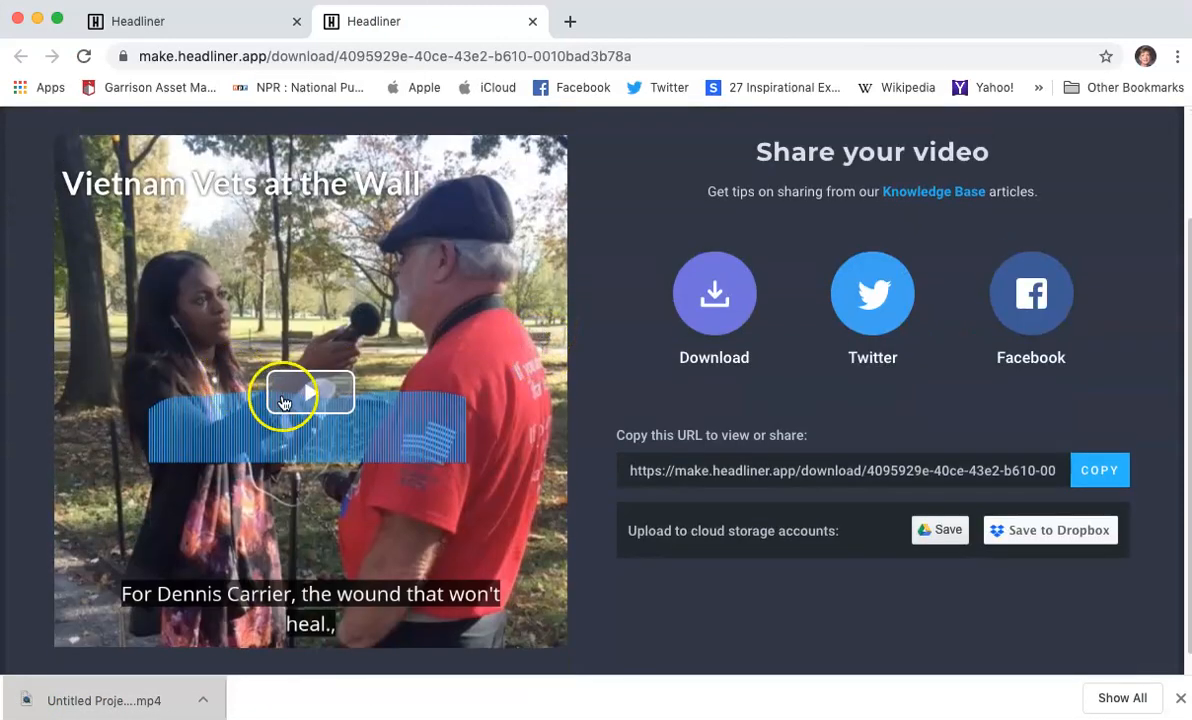
click(309, 397)
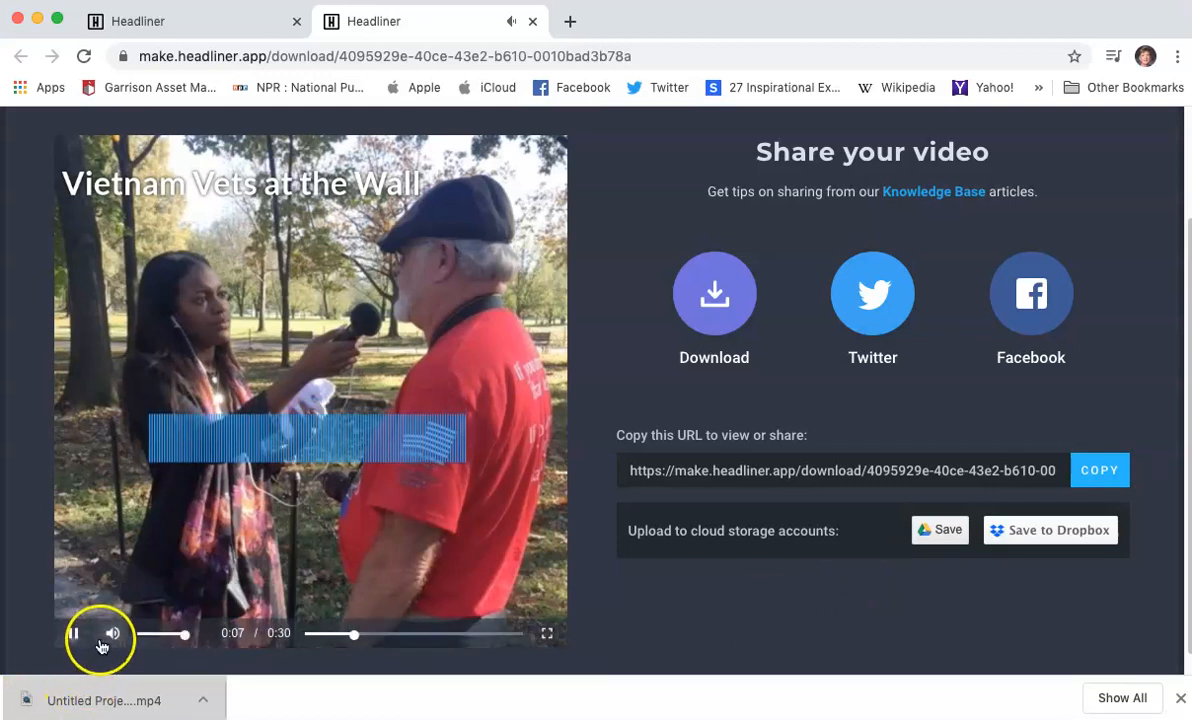
click(73, 633)
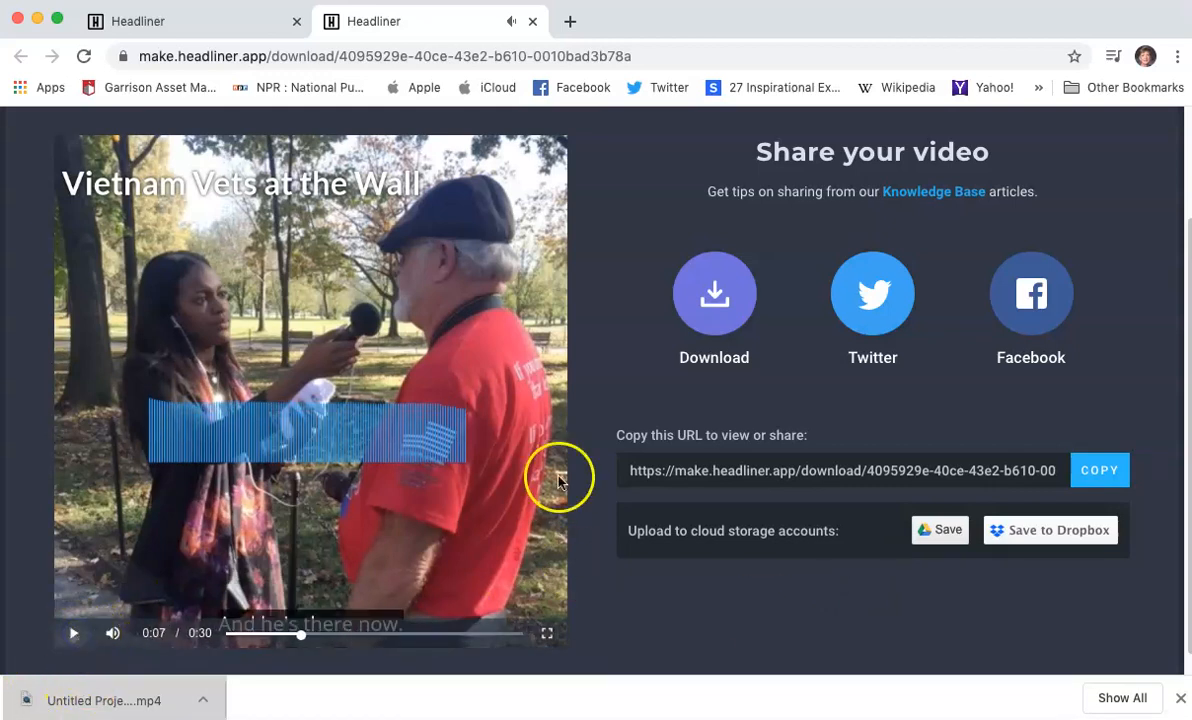
drag(104, 700, 641, 234)
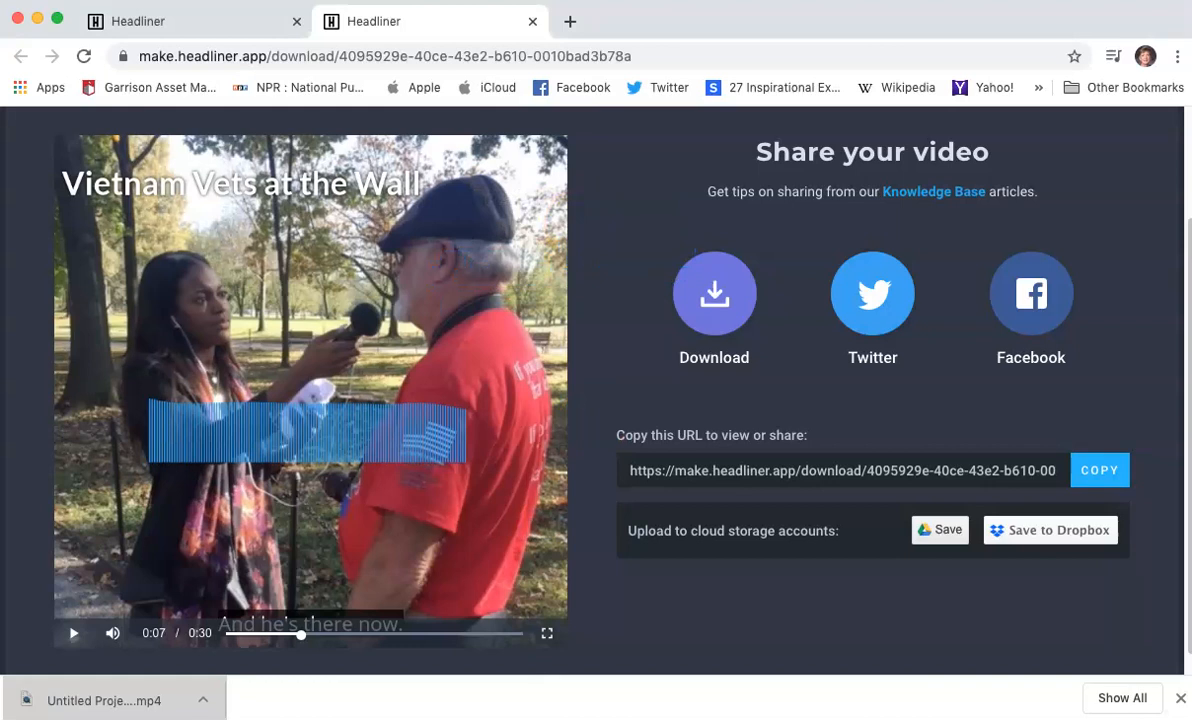